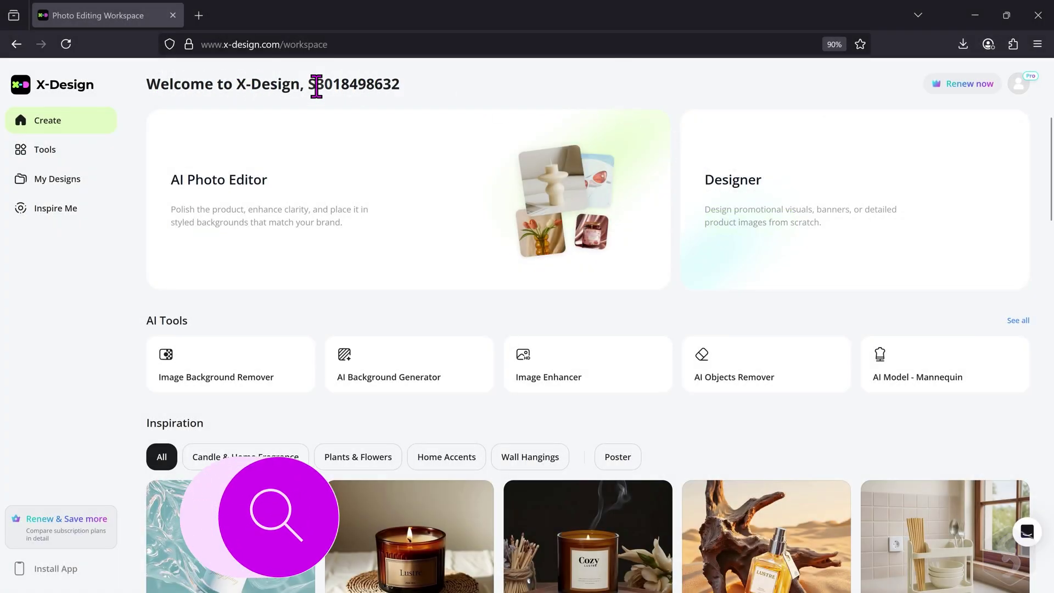
Step: Apply the candle inspiration scene to the blue vase photo pexels-pixabay-220987.jpg
scroll(676, 270, down, 3)
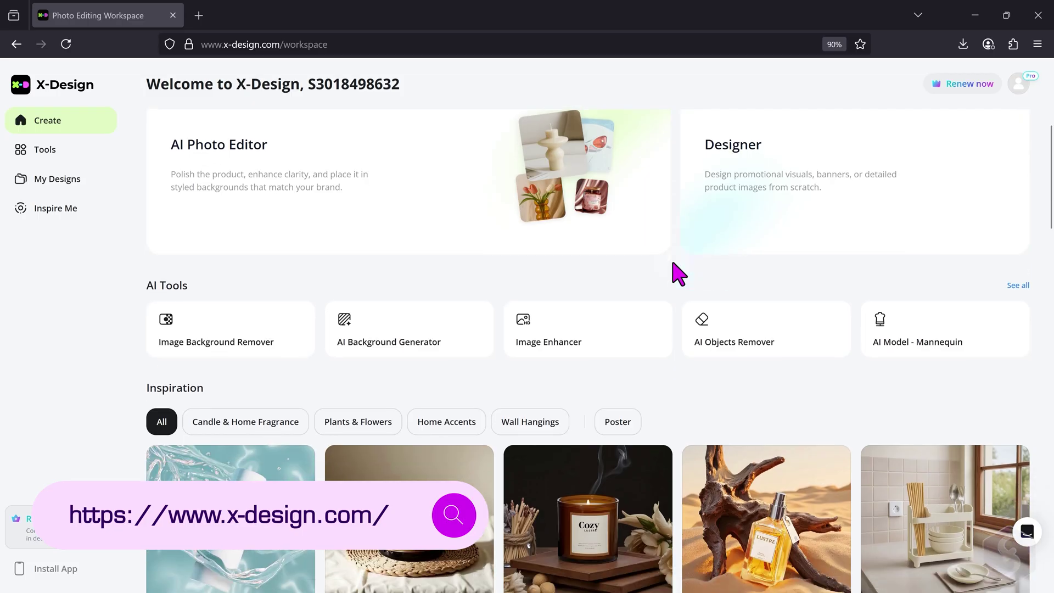
scroll(678, 272, down, 2)
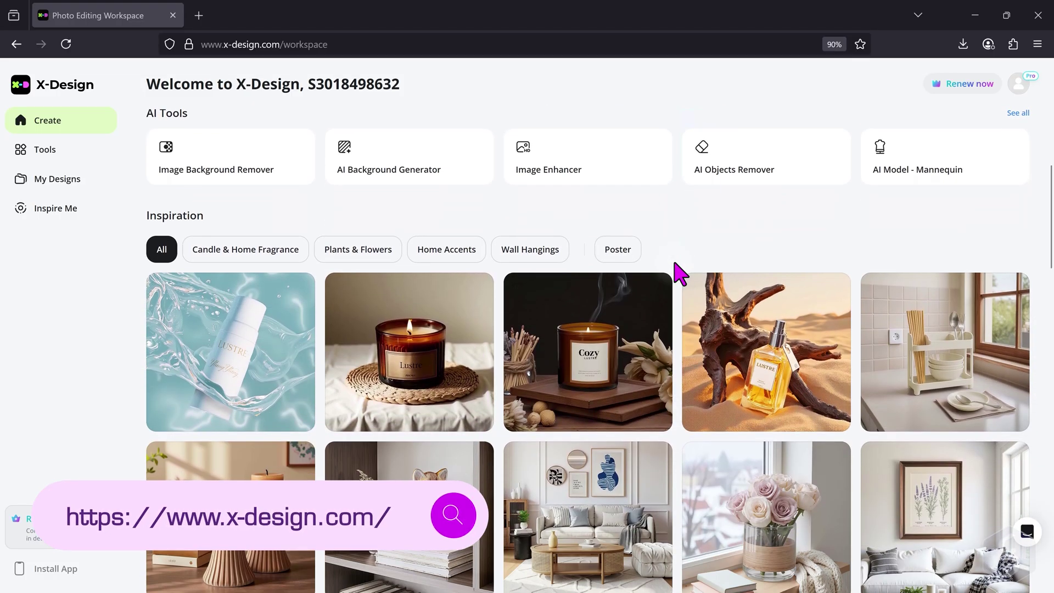
scroll(679, 273, down, 2)
scroll(680, 272, down, 2)
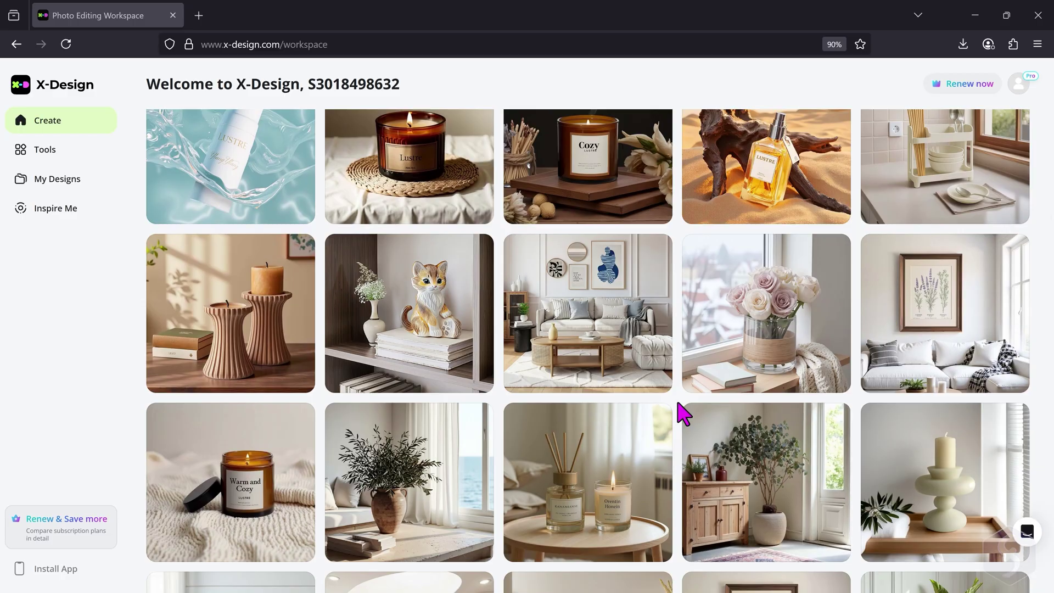
scroll(498, 428, down, 2)
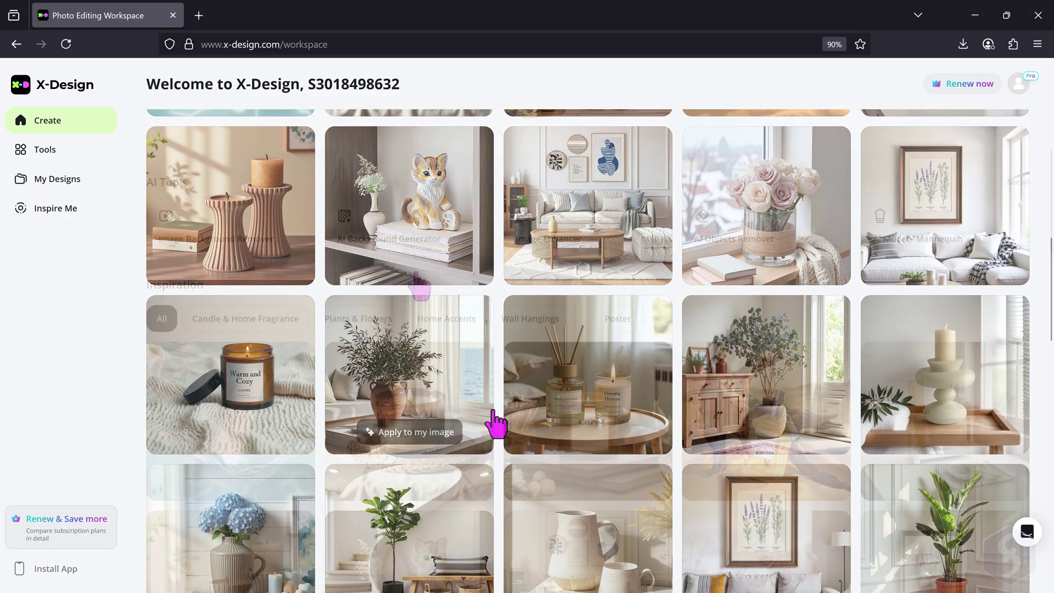
scroll(419, 282, up, 6)
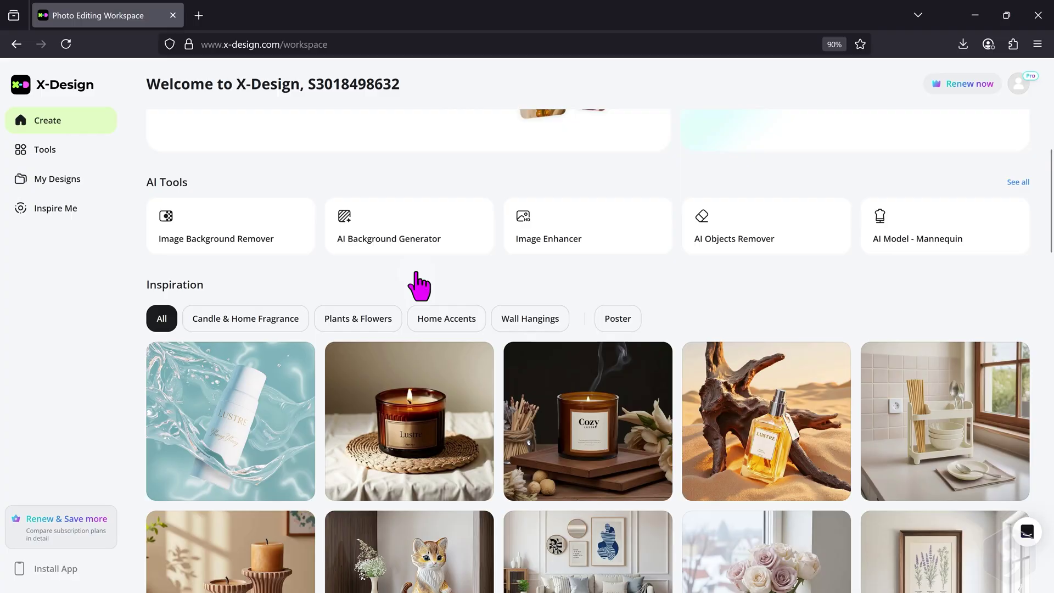
click(405, 399)
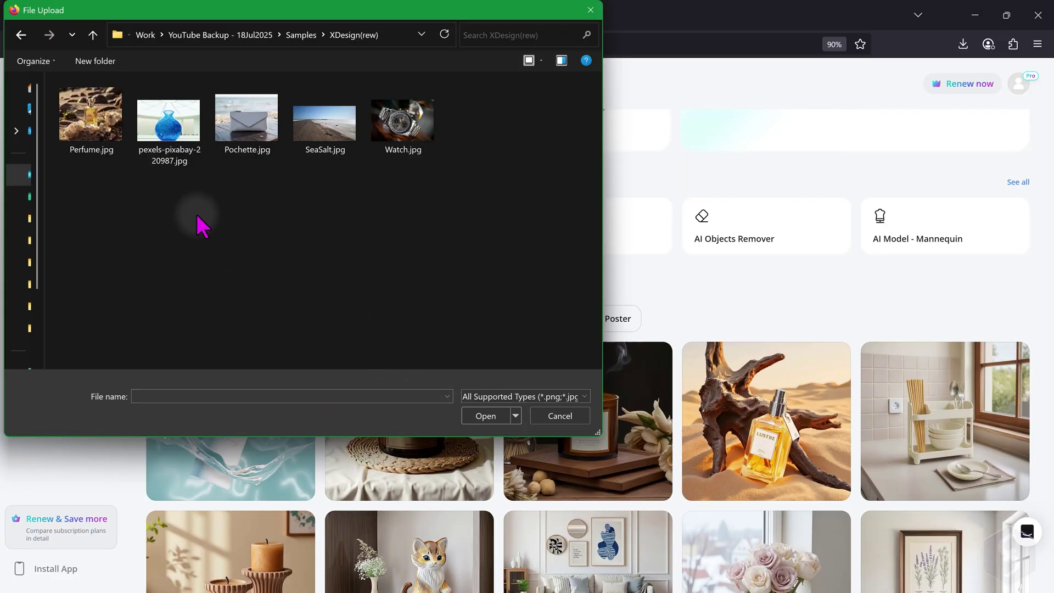
click(173, 116)
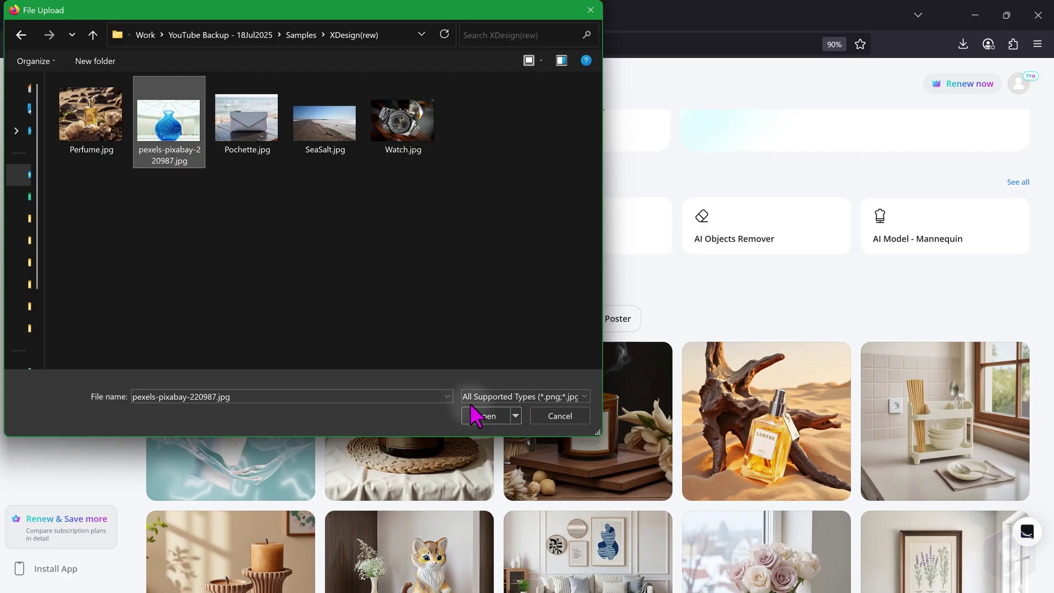
click(484, 415)
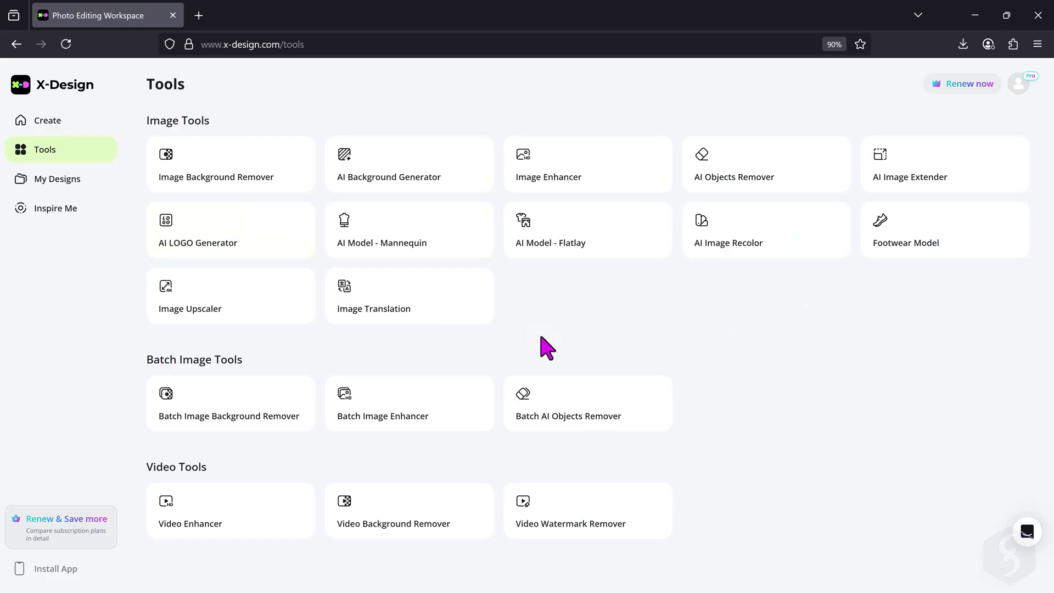
Step: Open the Image Upscaler and select Watch.jpg for upload
click(194, 291)
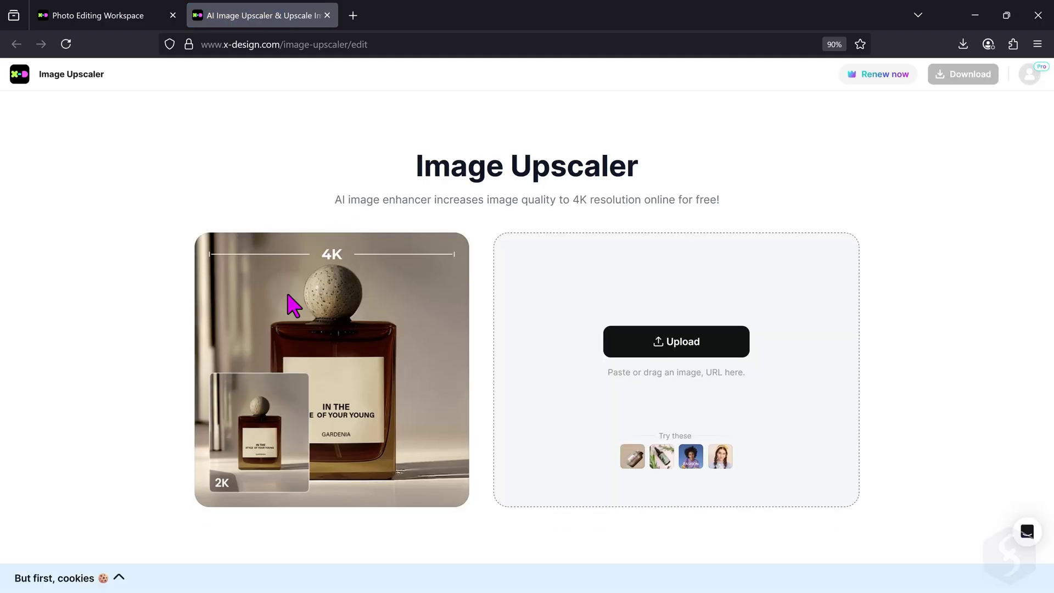
click(689, 343)
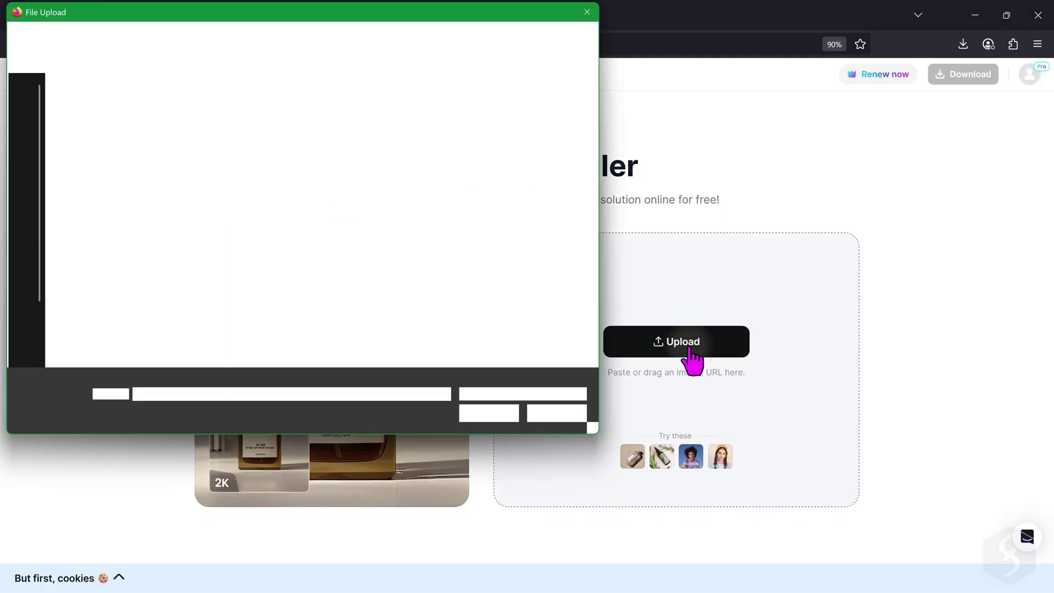
click(418, 131)
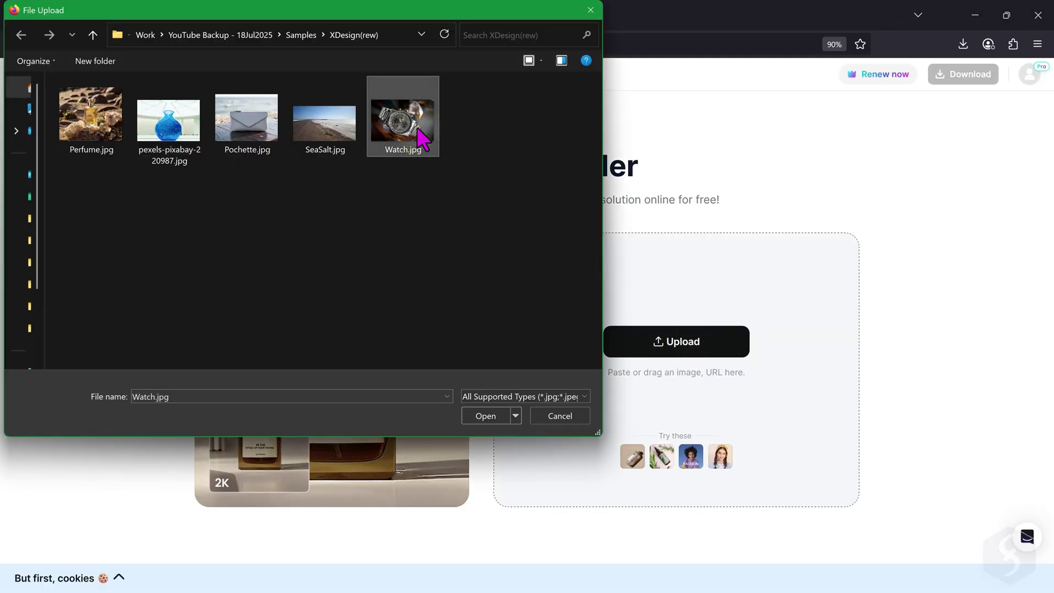
Step: Confirm in Watch.jpg's Properties that it is 1316×875 px, then load it into the upscaler
right_click(423, 140)
click(494, 579)
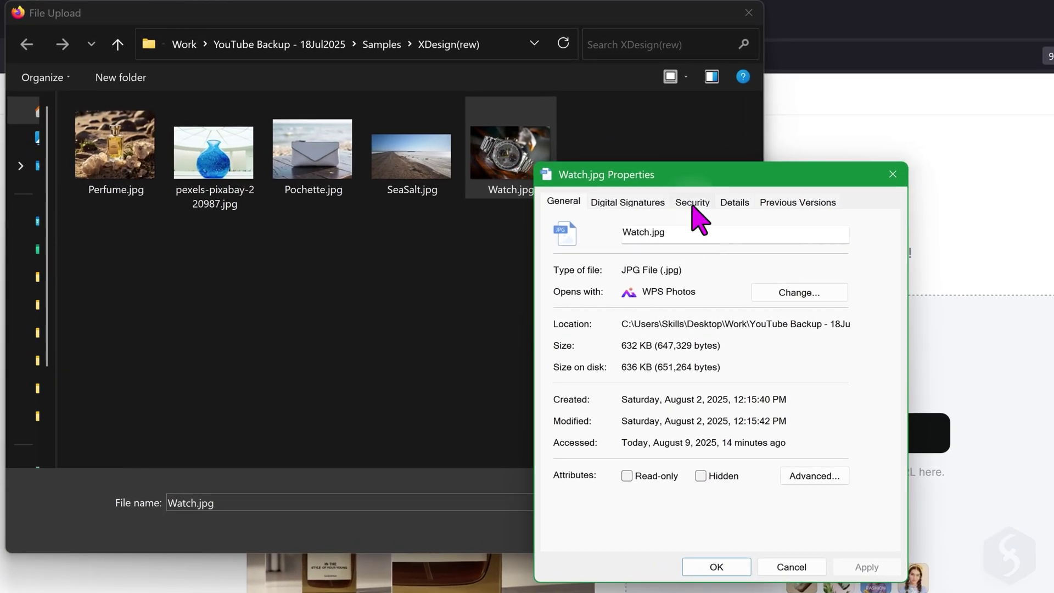
click(653, 191)
click(685, 192)
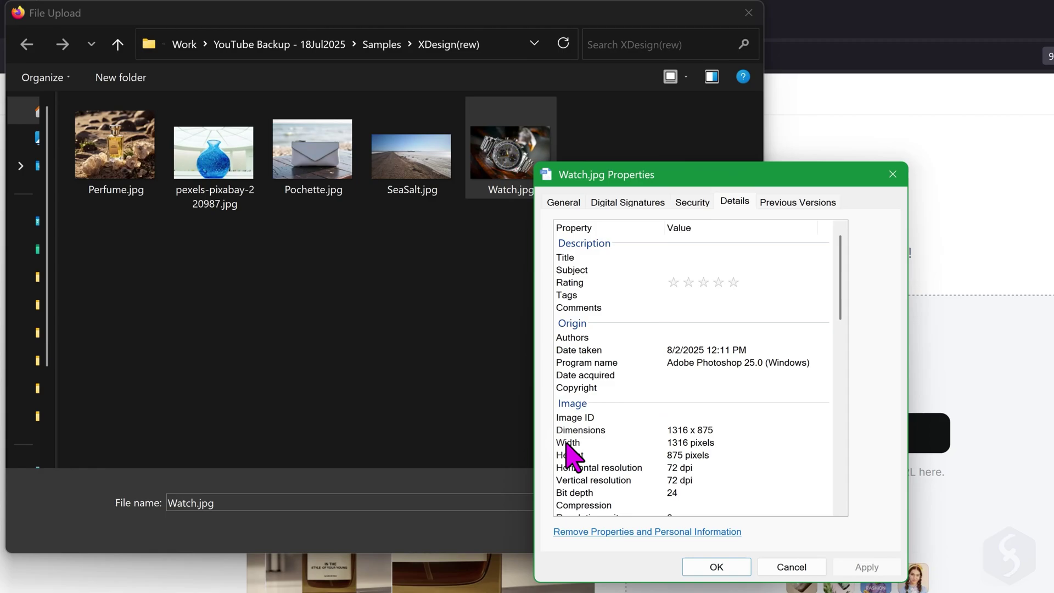
key(Escape)
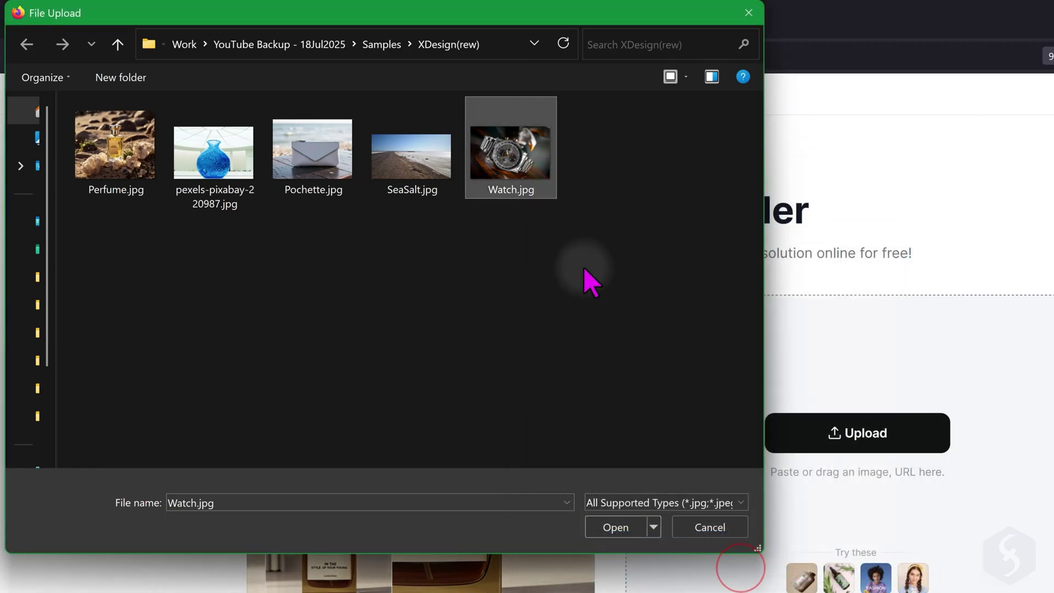
click(613, 527)
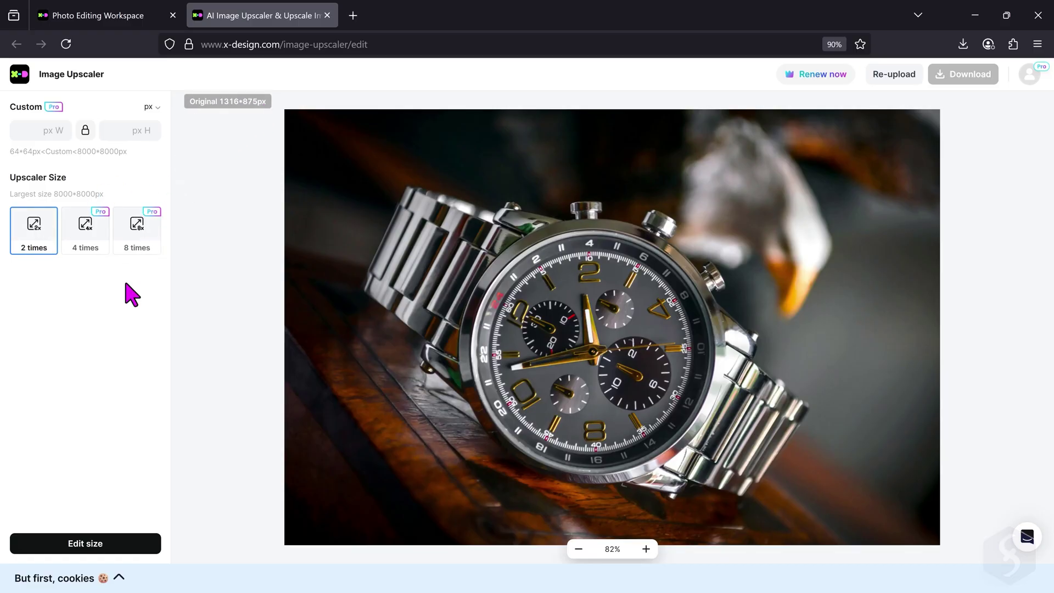
Step: Upscale the watch photo 2× to 2632×1750, then switch the upscale size to 8×
click(84, 544)
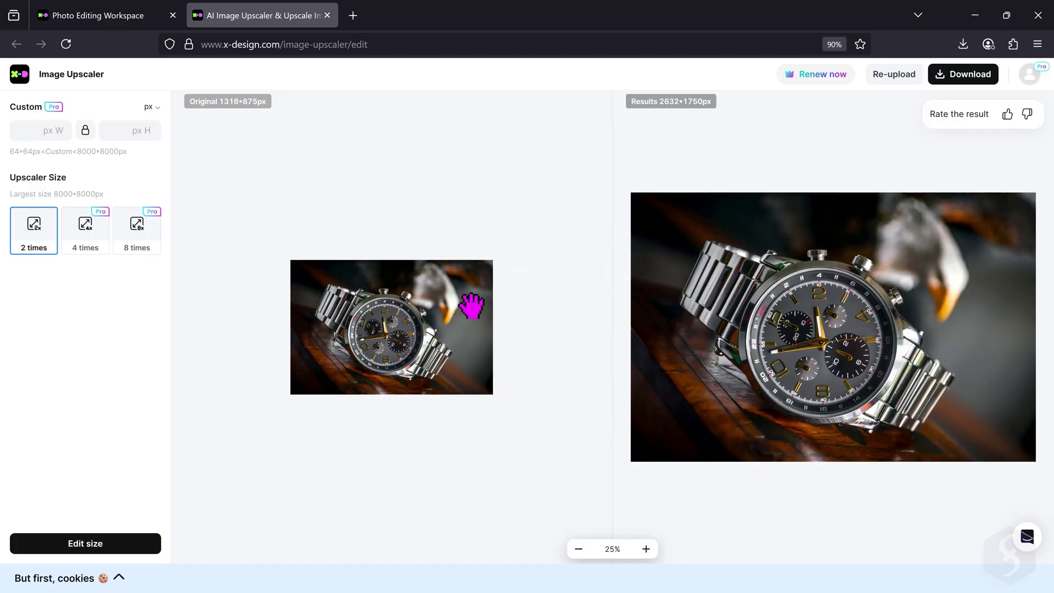
click(97, 241)
click(142, 242)
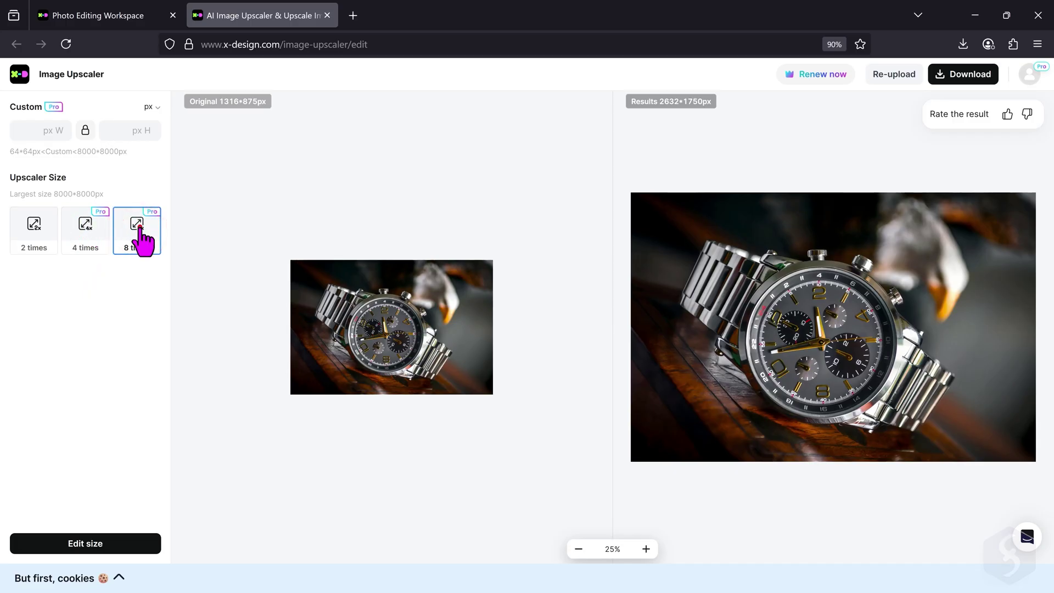
Step: Upscale the watch 8× to 8000×5319 px and check the JPG and PNG download formats
click(140, 226)
click(85, 546)
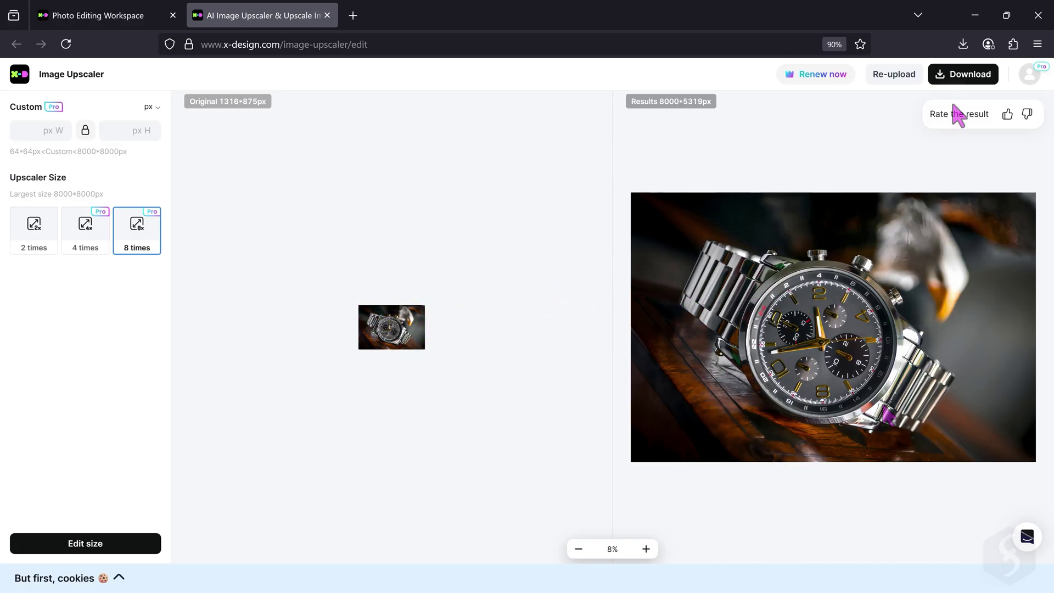
click(968, 78)
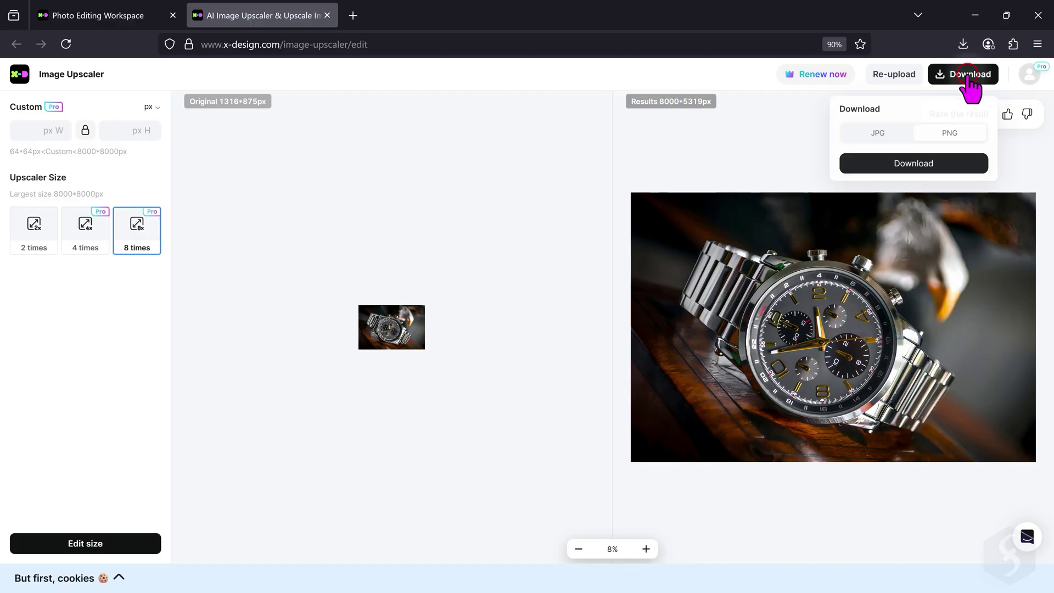
click(872, 133)
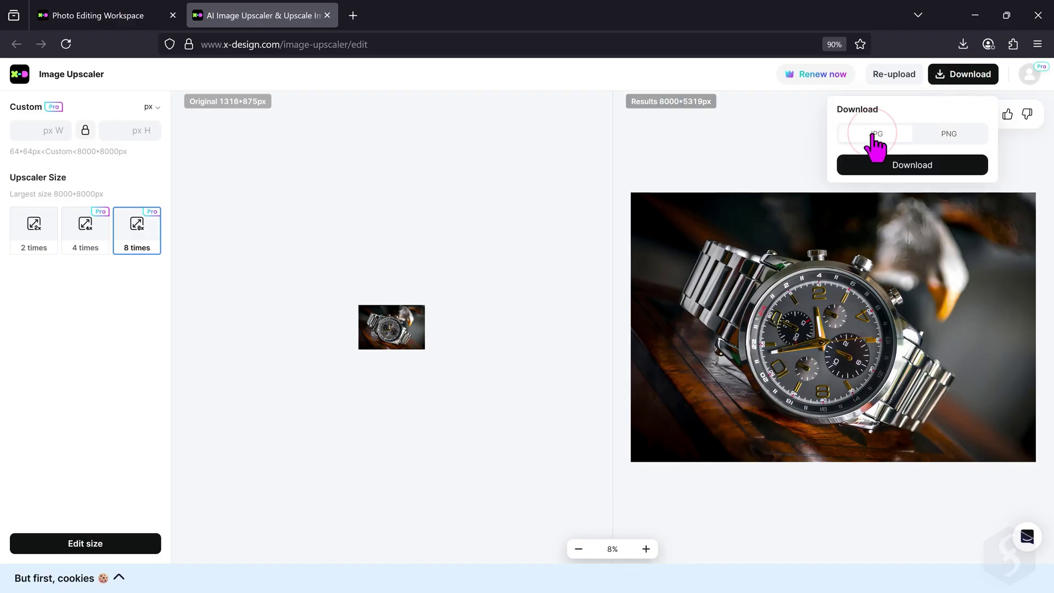
click(962, 134)
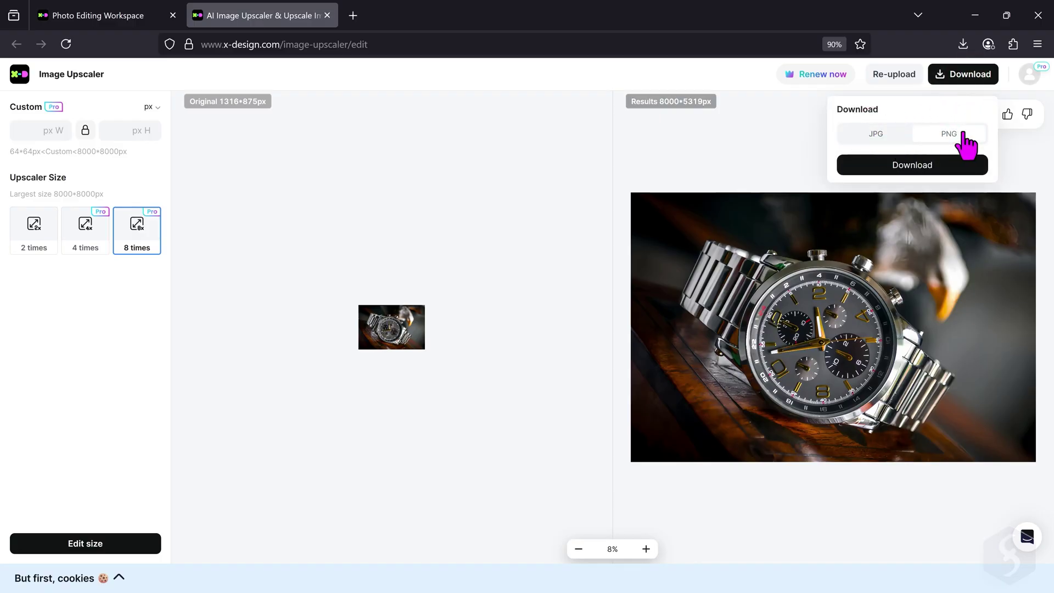
click(774, 141)
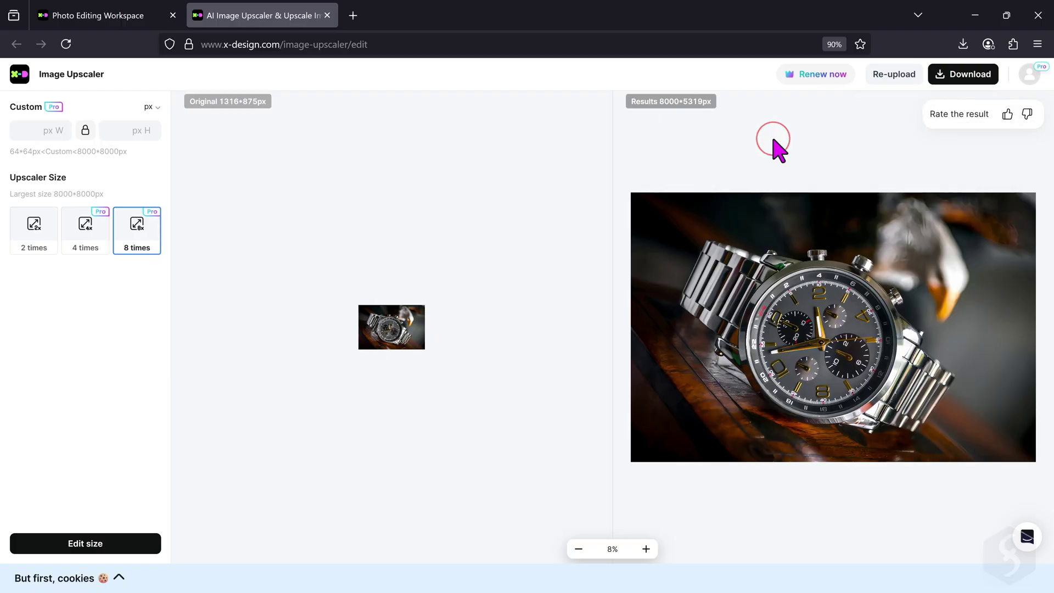
Step: Resize the result to 2500×1662 px, then unlink proportions and enter a 2500 px height
click(38, 130)
text(2500)
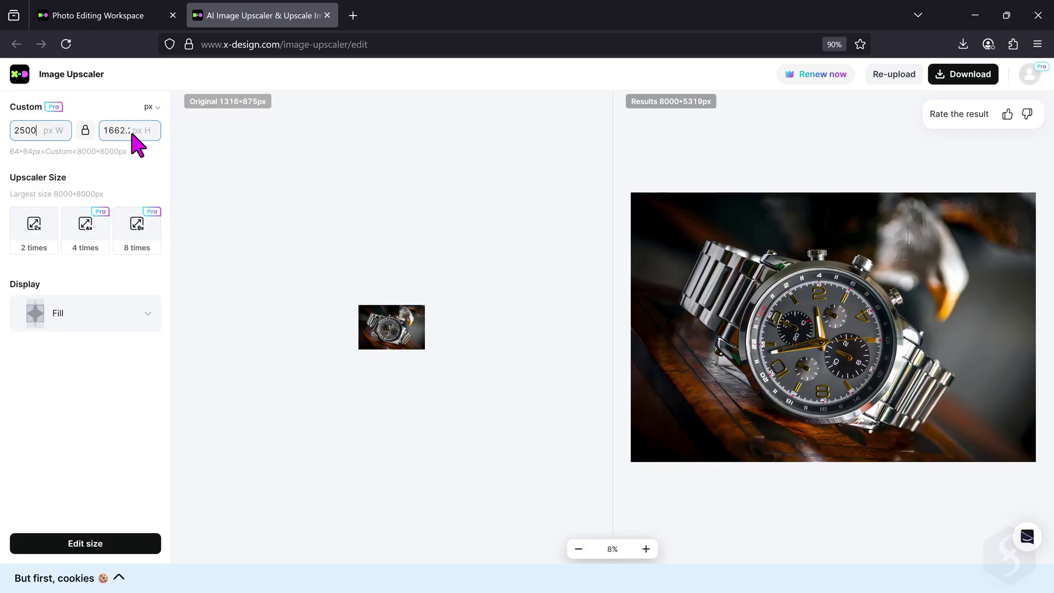
click(99, 546)
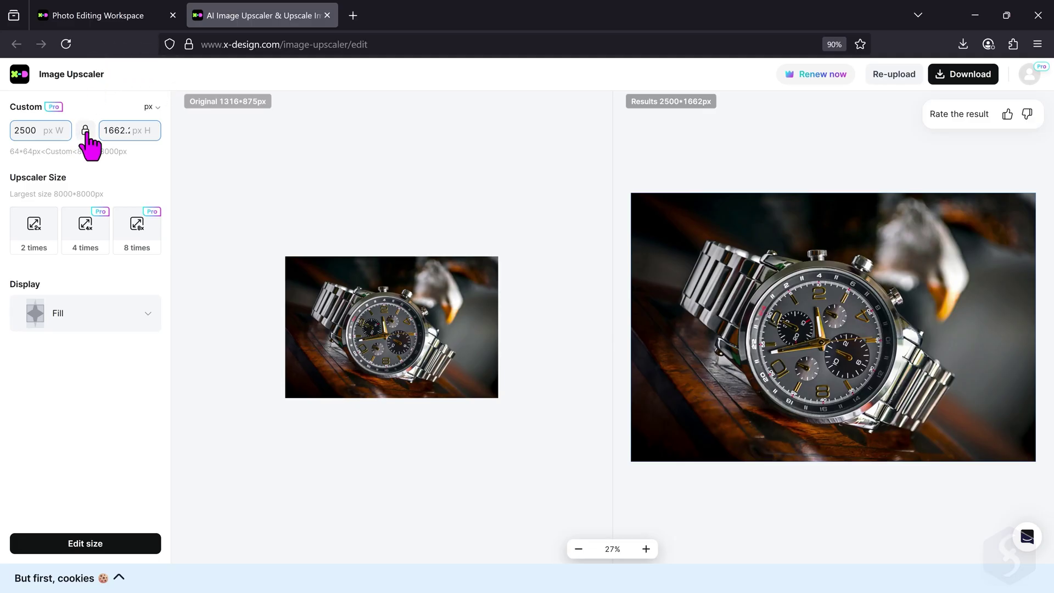
drag(102, 130, 155, 130)
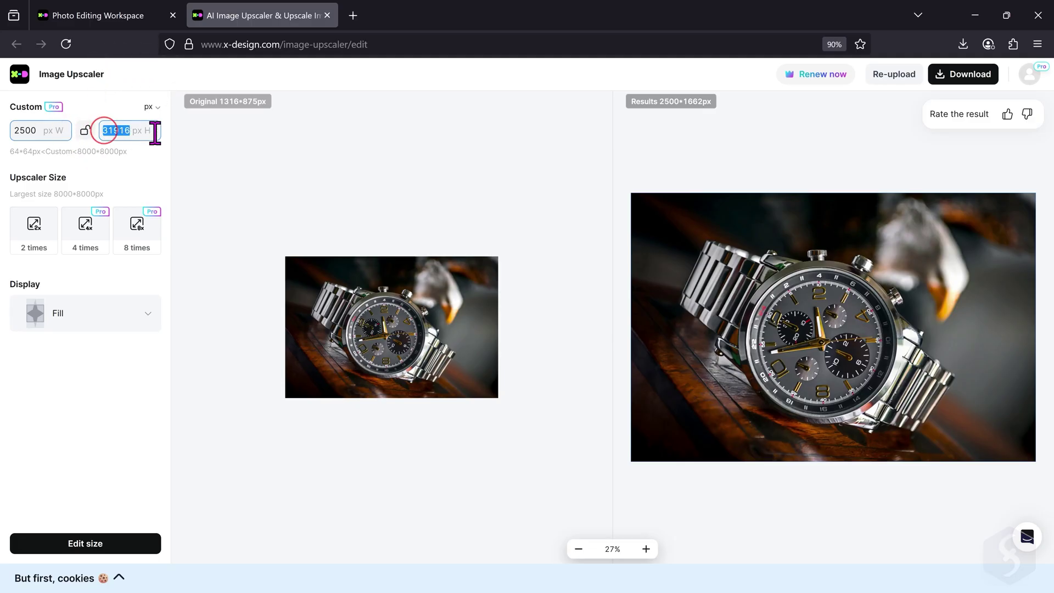
text(2500)
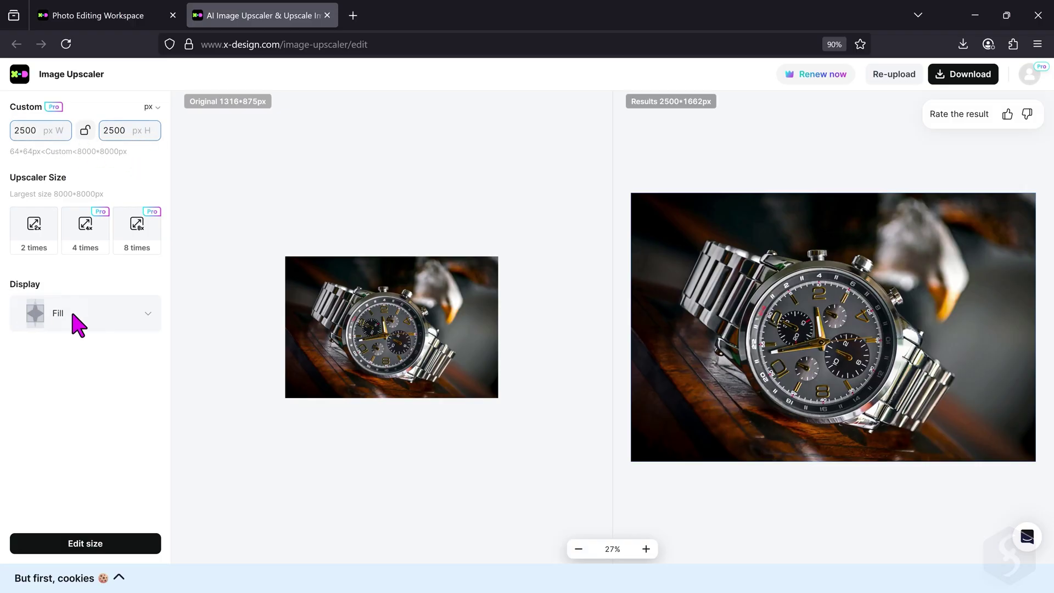
Step: Apply the 2500×2500 px square size with the default Fill display
click(152, 310)
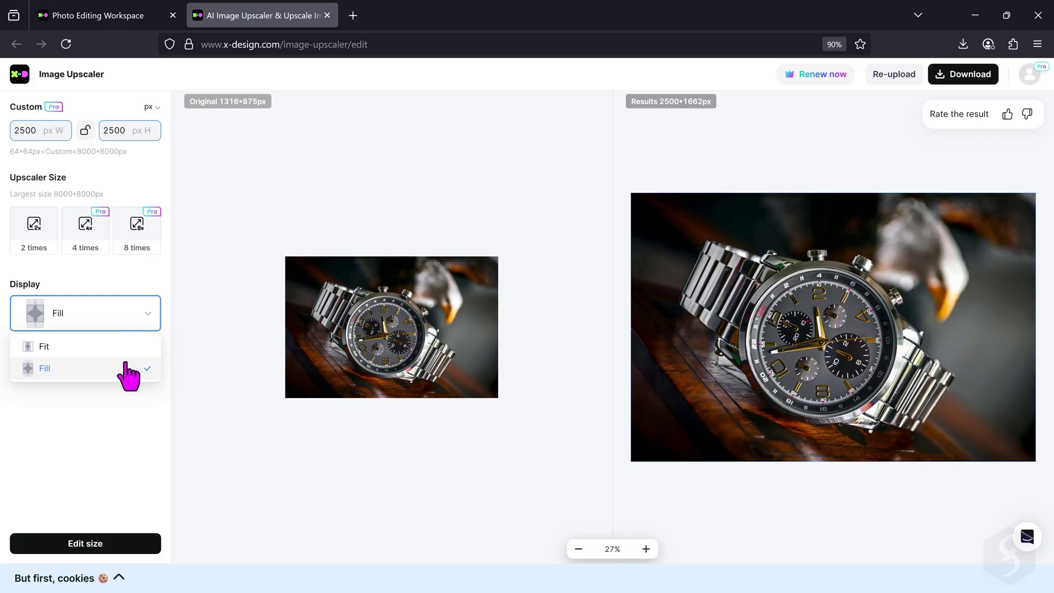
click(100, 392)
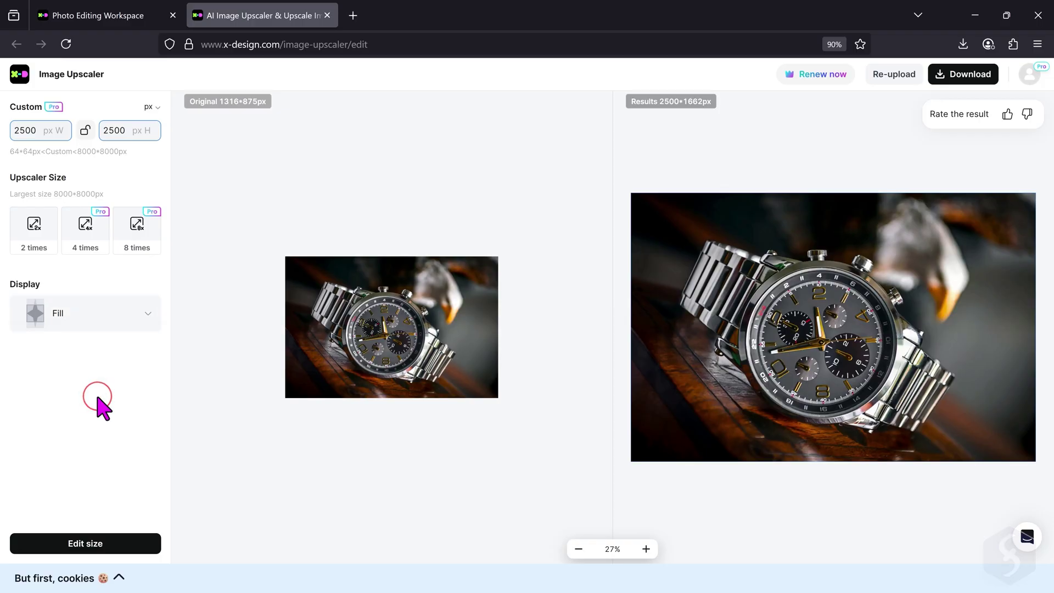
click(104, 534)
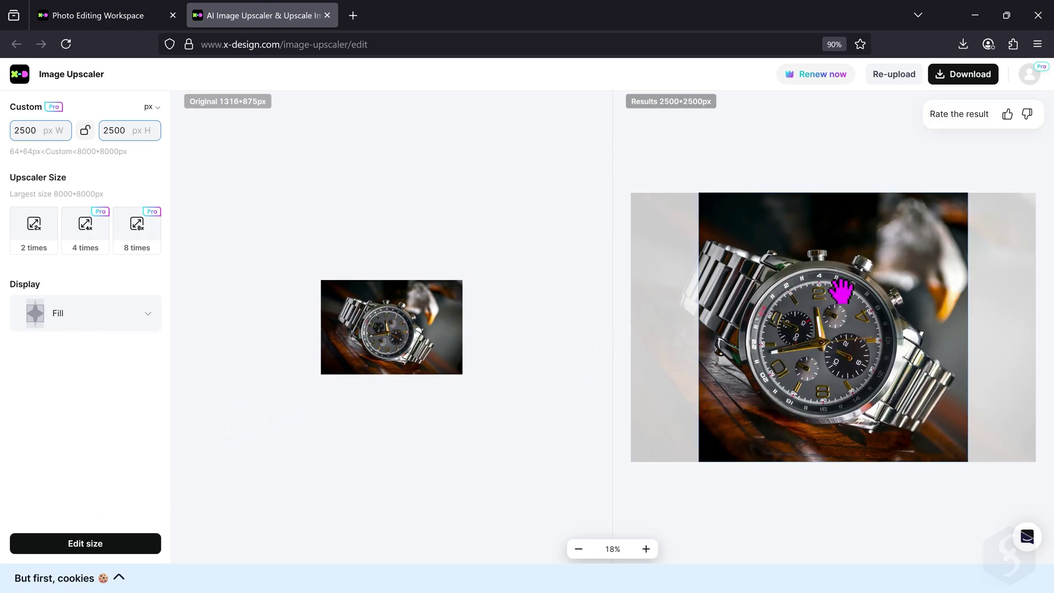
mouse_move(765, 318)
mouse_down()
mouse_move(828, 325)
mouse_move(753, 324)
mouse_up()
Step: Switch display to Fit and regenerate so the whole watch sits between white margins
click(136, 316)
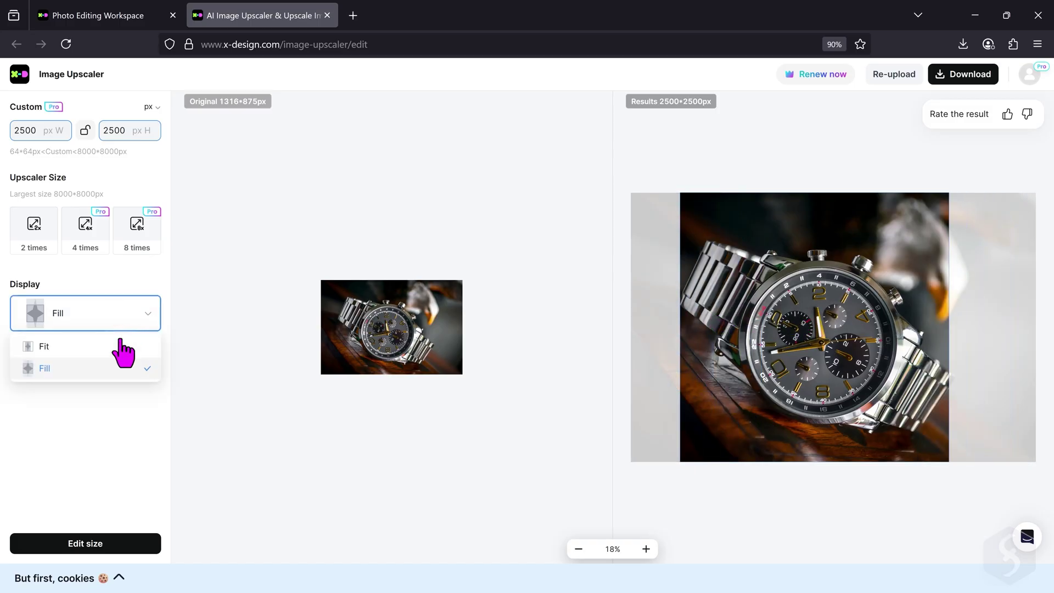
click(122, 344)
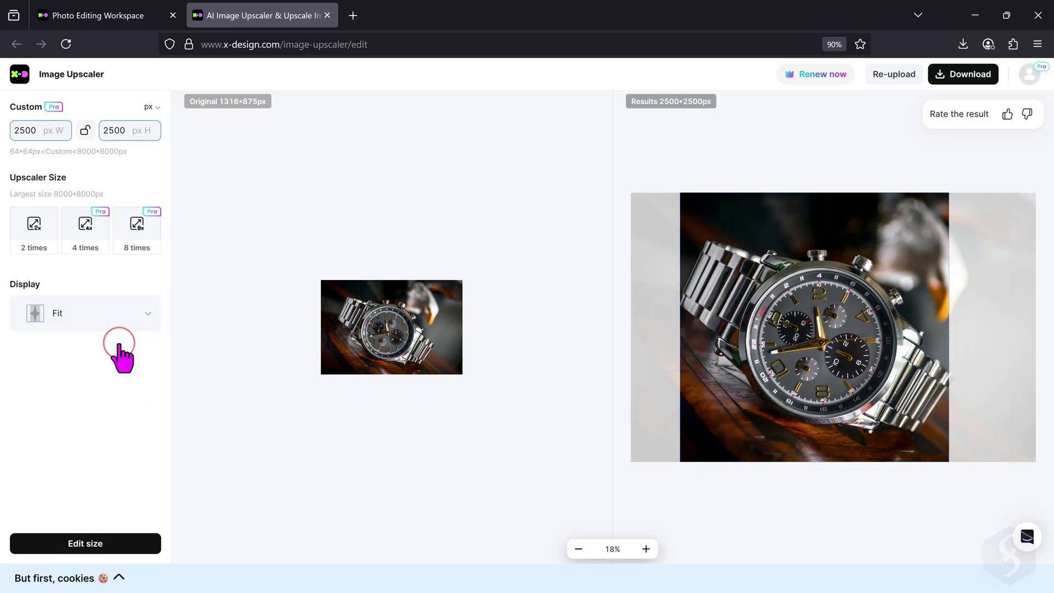
click(105, 549)
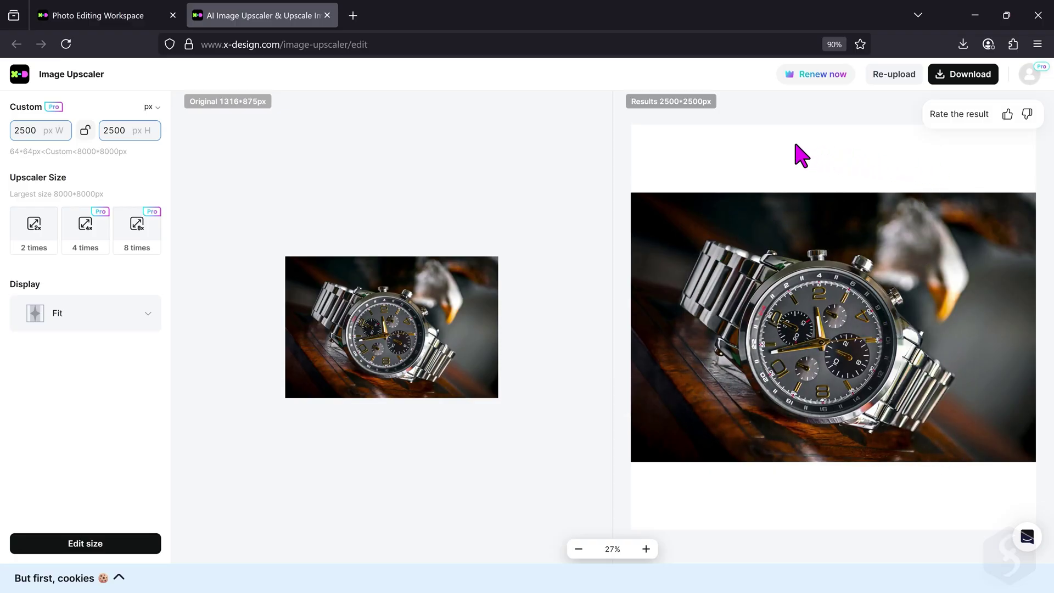
Step: Run the Image Background Remover on Pochette.jpg to get the clutch cutout on transparency
key(ctrl+Tab)
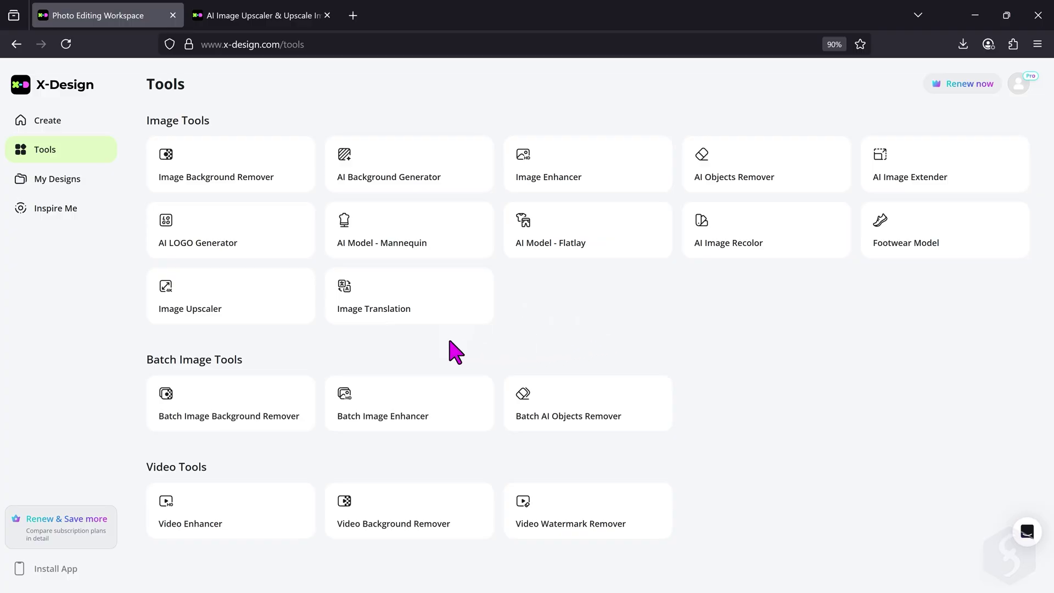
click(82, 150)
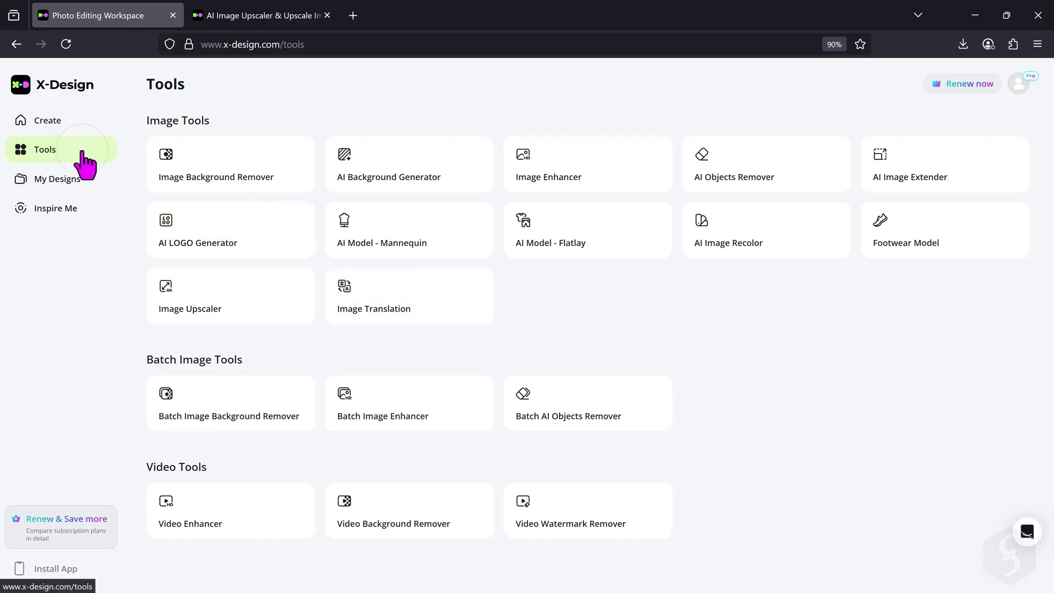
click(245, 171)
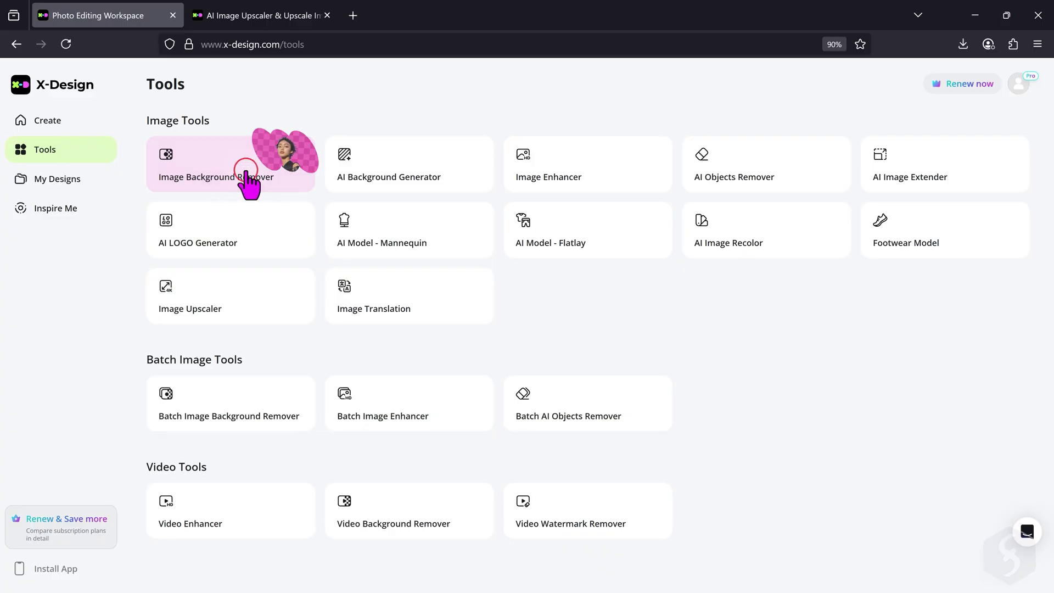
click(246, 132)
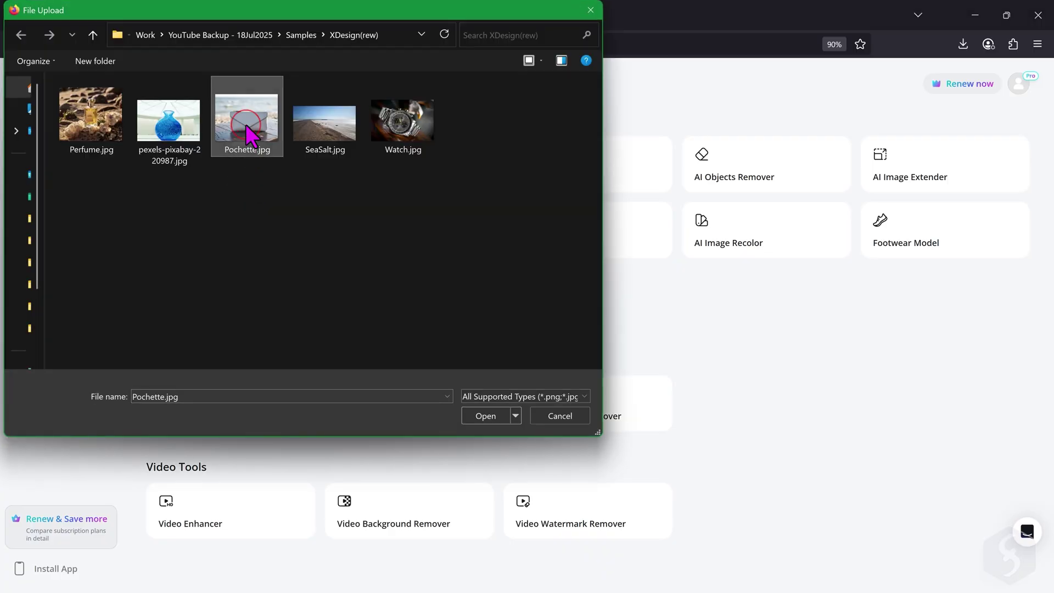
click(485, 416)
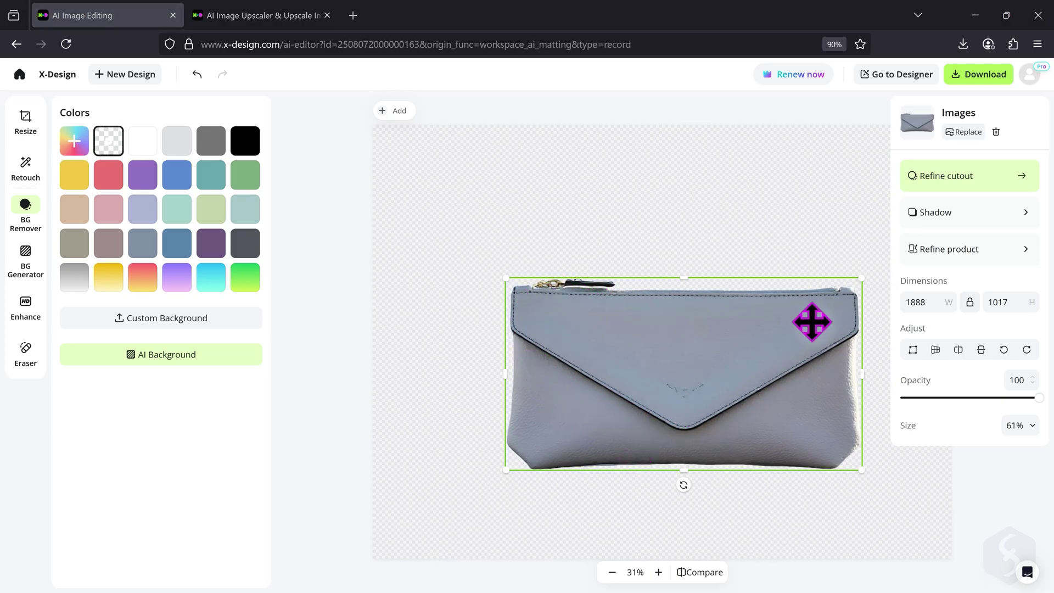
Step: Refine the cutout with manual erase and restore on the bag's lower-left corner, zooming in to check
click(973, 177)
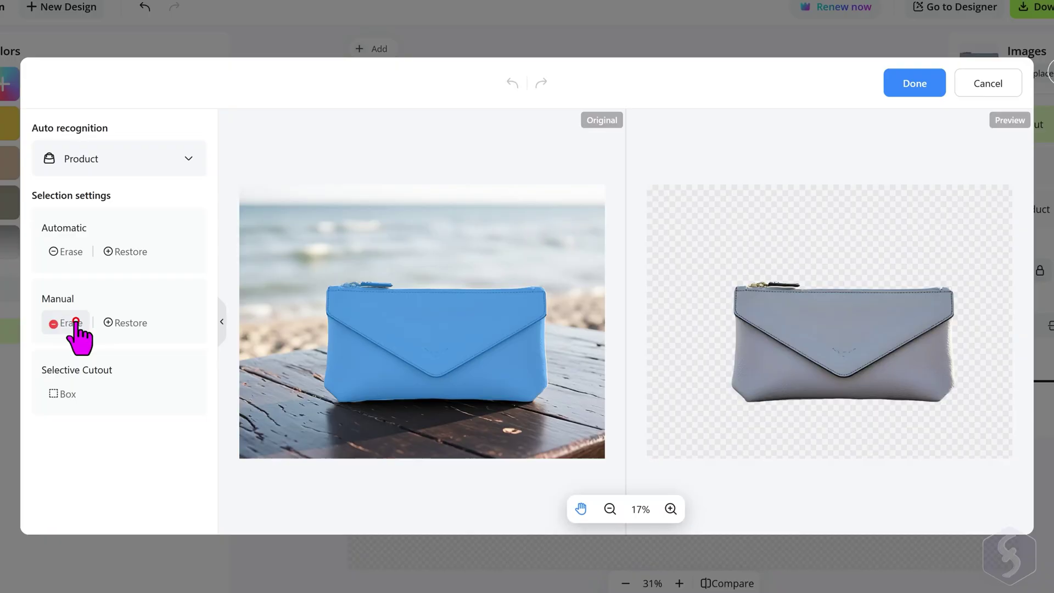
click(67, 325)
mouse_move(293, 370)
mouse_down()
mouse_move(324, 376)
mouse_move(351, 401)
mouse_up()
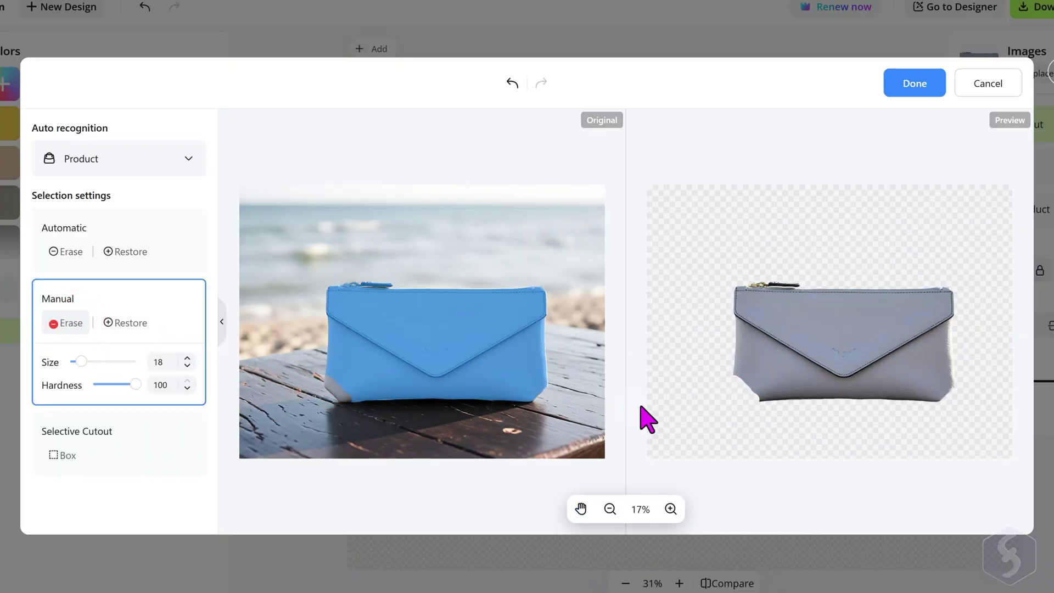
click(127, 323)
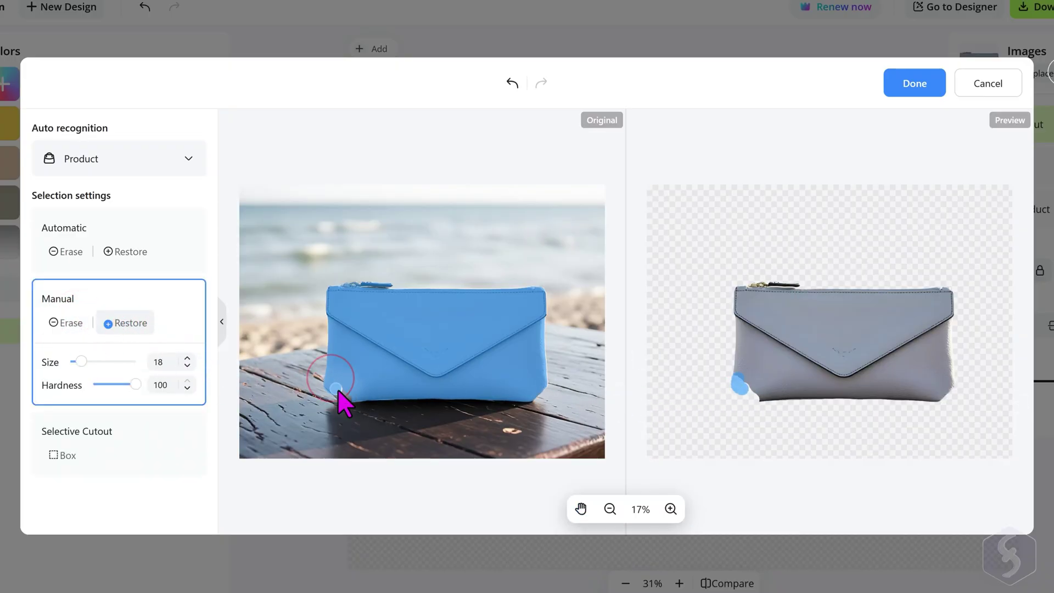
scroll(340, 406, up, 2)
scroll(439, 439, down, 4)
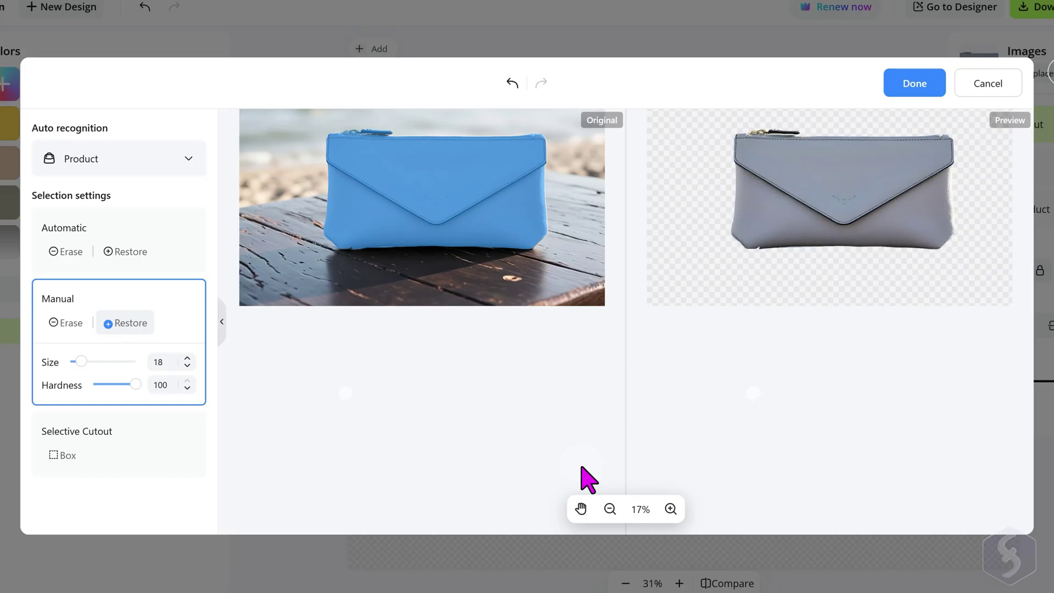
click(670, 508)
click(670, 508)
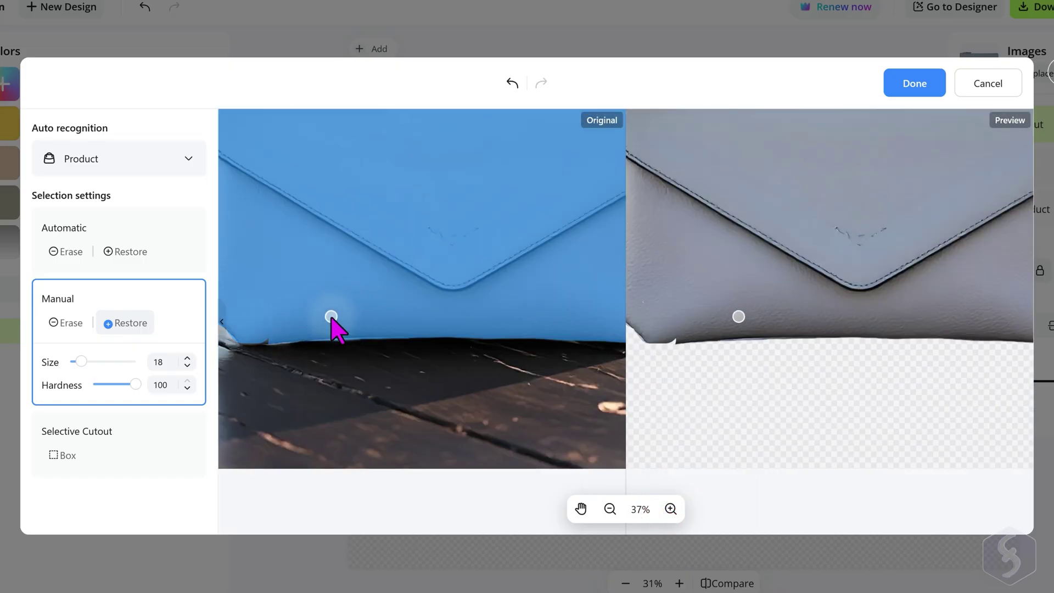
key(space)
mouse_move(317, 310)
mouse_down()
mouse_move(393, 343)
mouse_move(321, 368)
mouse_move(345, 366)
mouse_up()
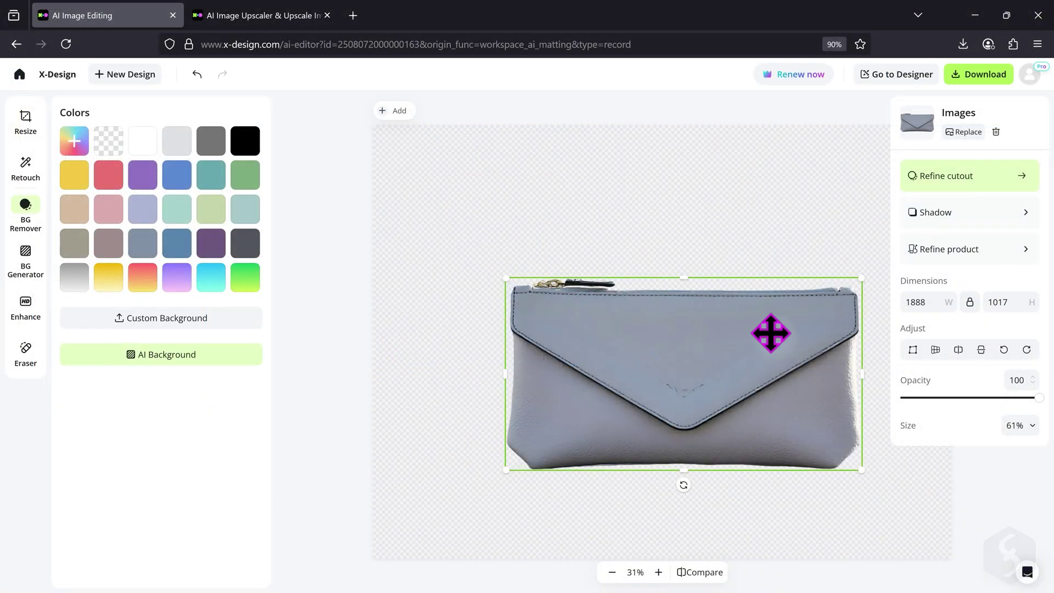
Step: Try purple and blue backgrounds on the pochette cutout, then settle on teal
click(697, 572)
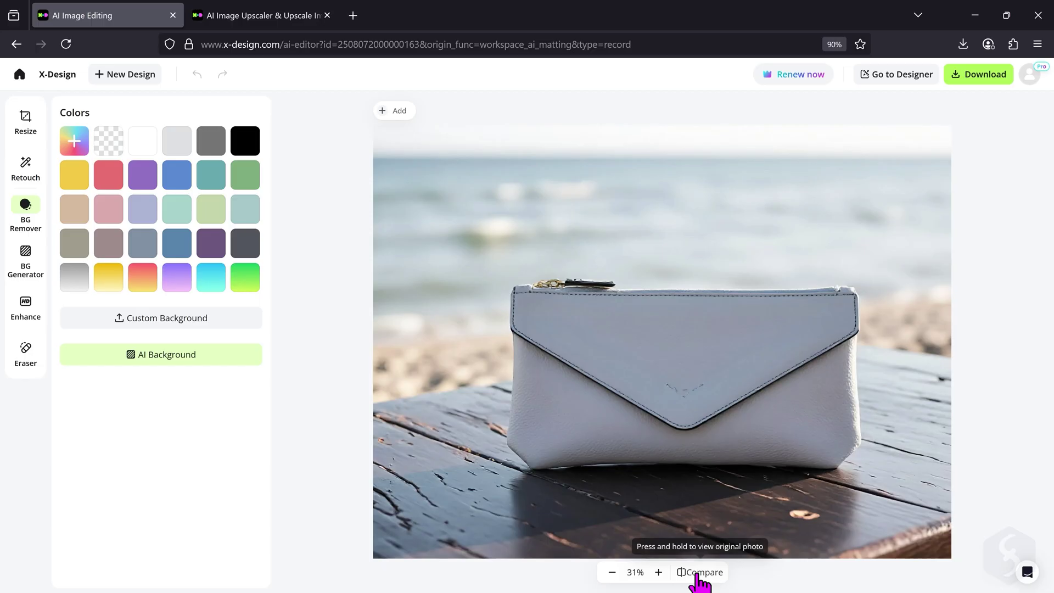
click(650, 458)
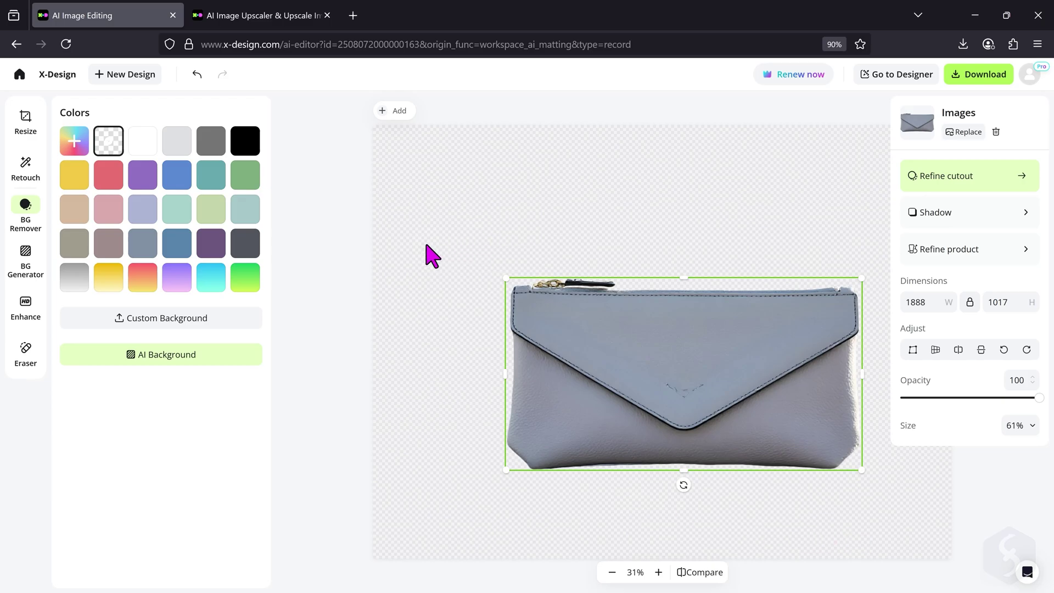
click(144, 176)
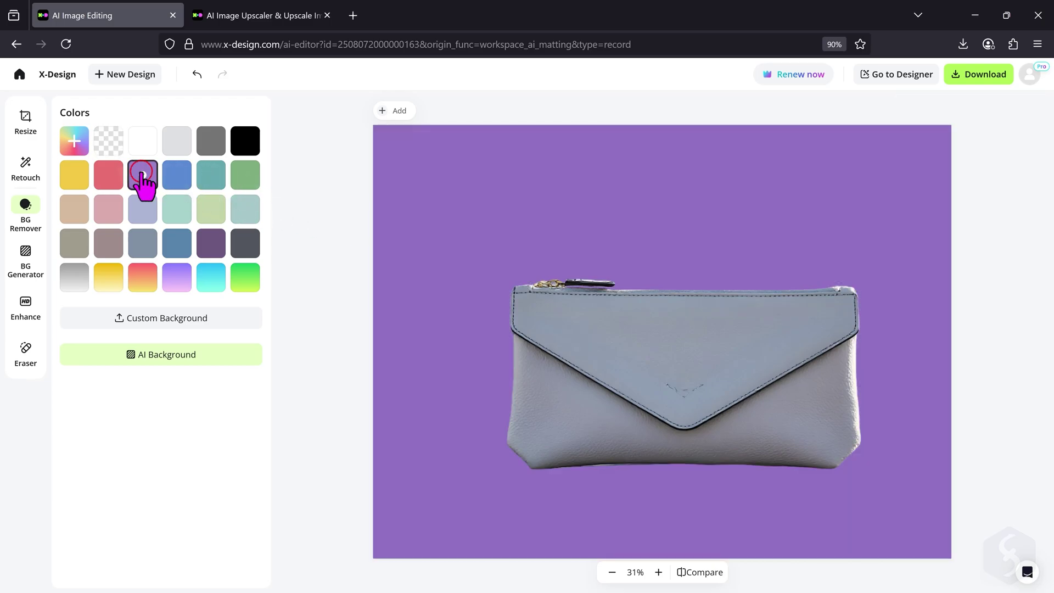
click(177, 174)
click(211, 176)
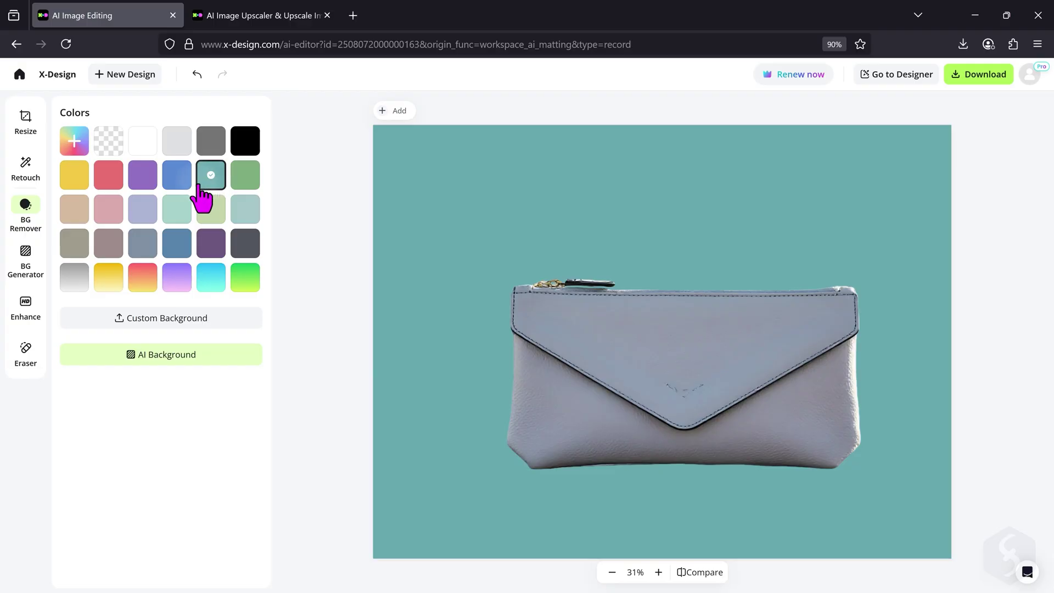
click(178, 318)
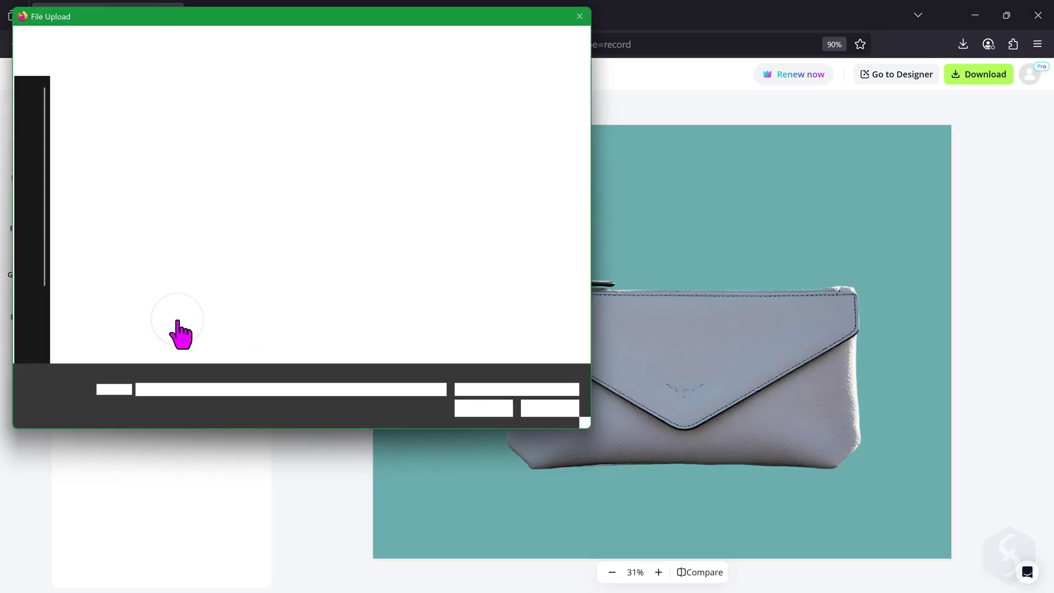
key(Escape)
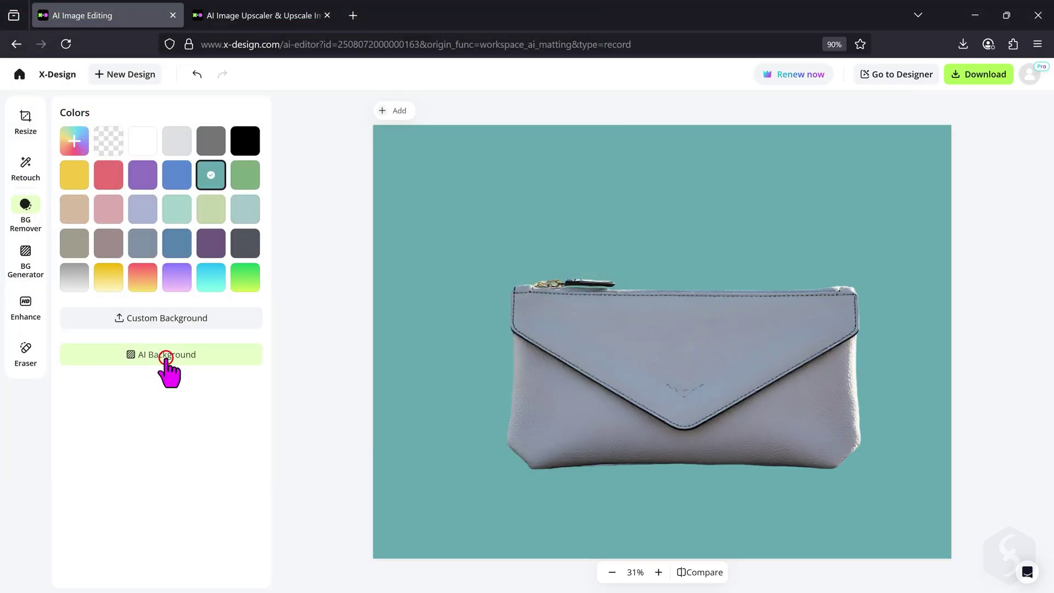
Step: Generate AI floor-scene backgrounds for the pochette and preview the third, fourth and fifth results
click(166, 356)
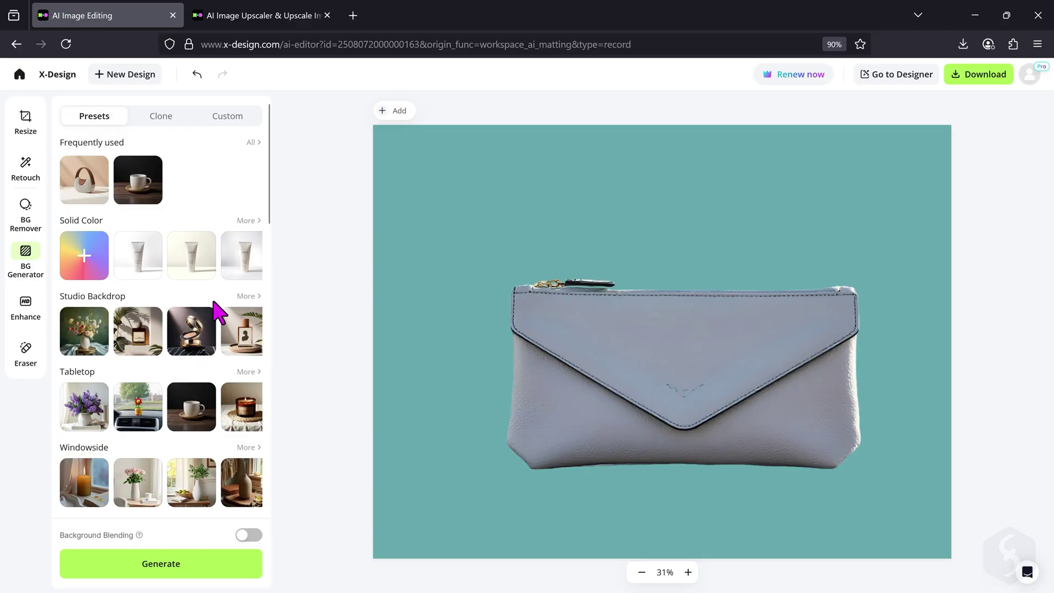
scroll(181, 362, down, 3)
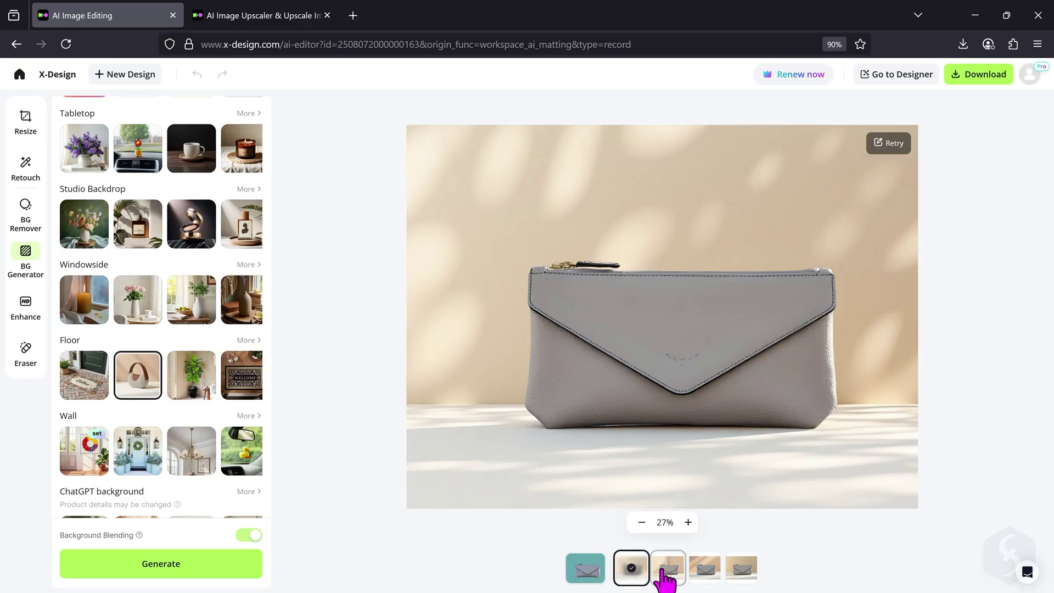
click(669, 568)
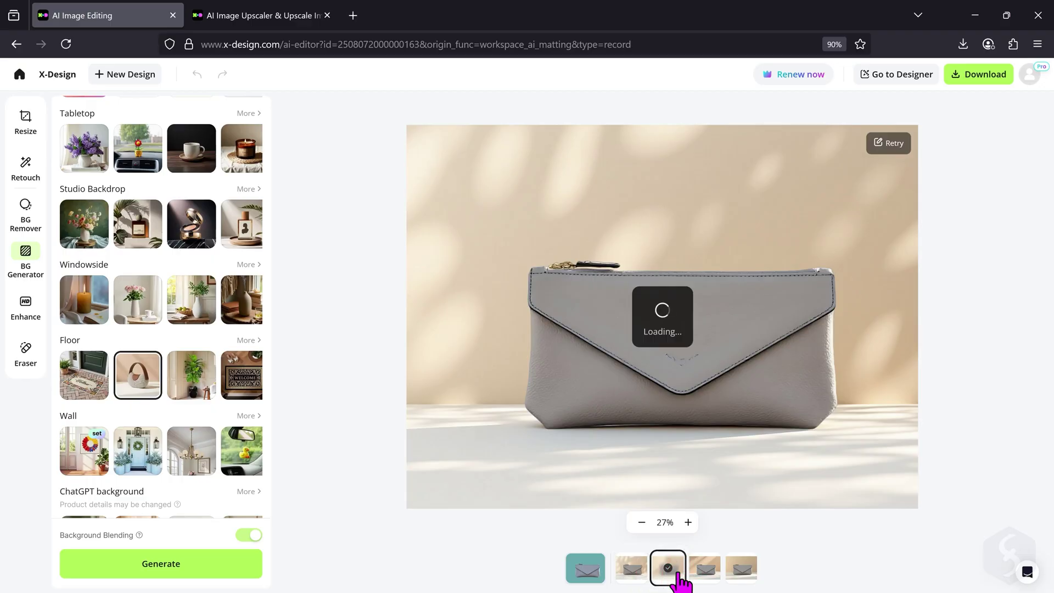
click(708, 571)
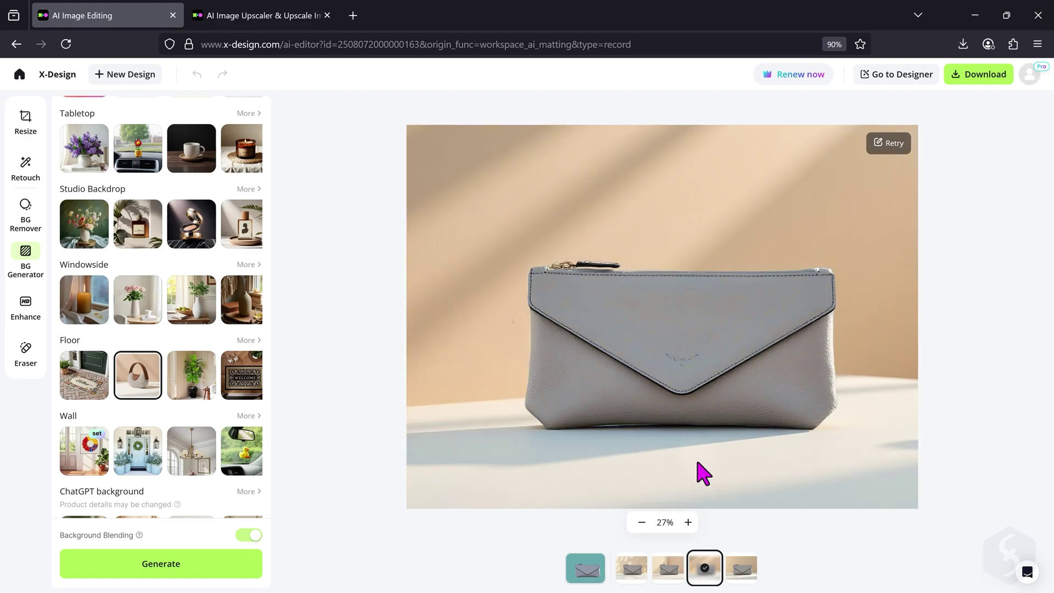
click(740, 570)
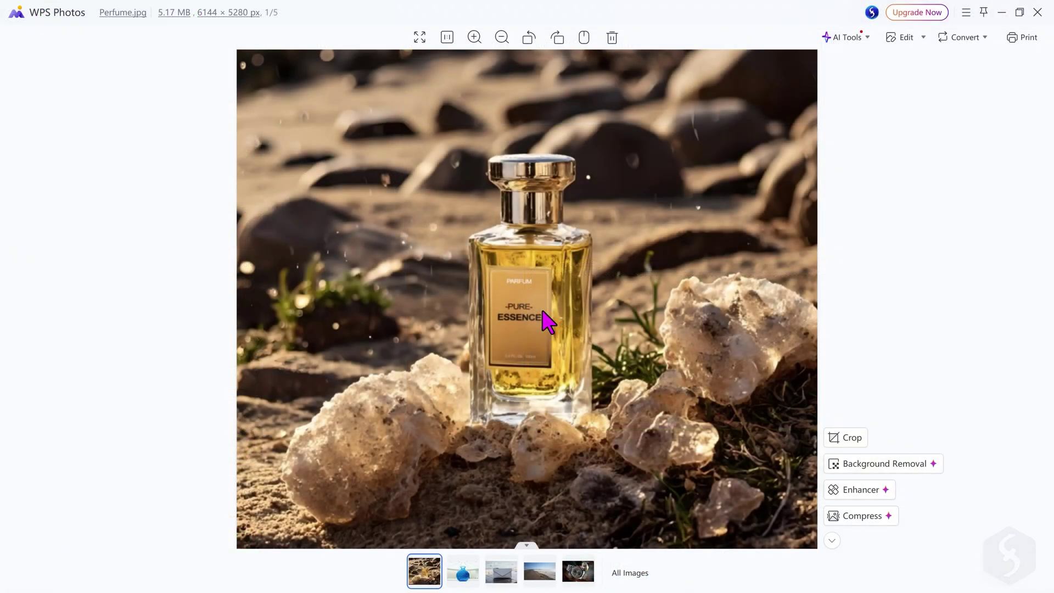
scroll(545, 317, up, 2)
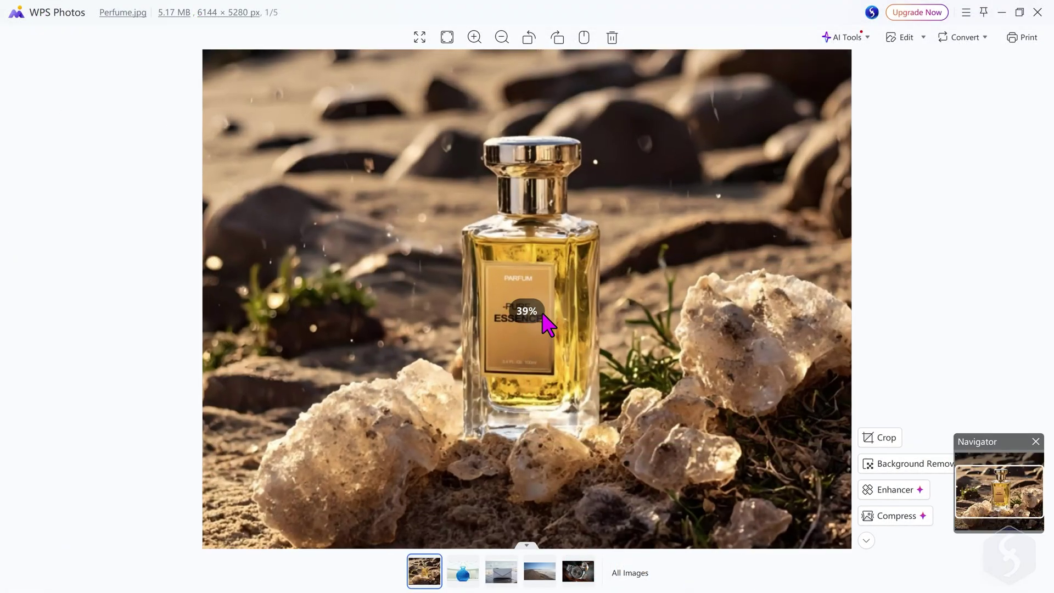
scroll(544, 316, up, 5)
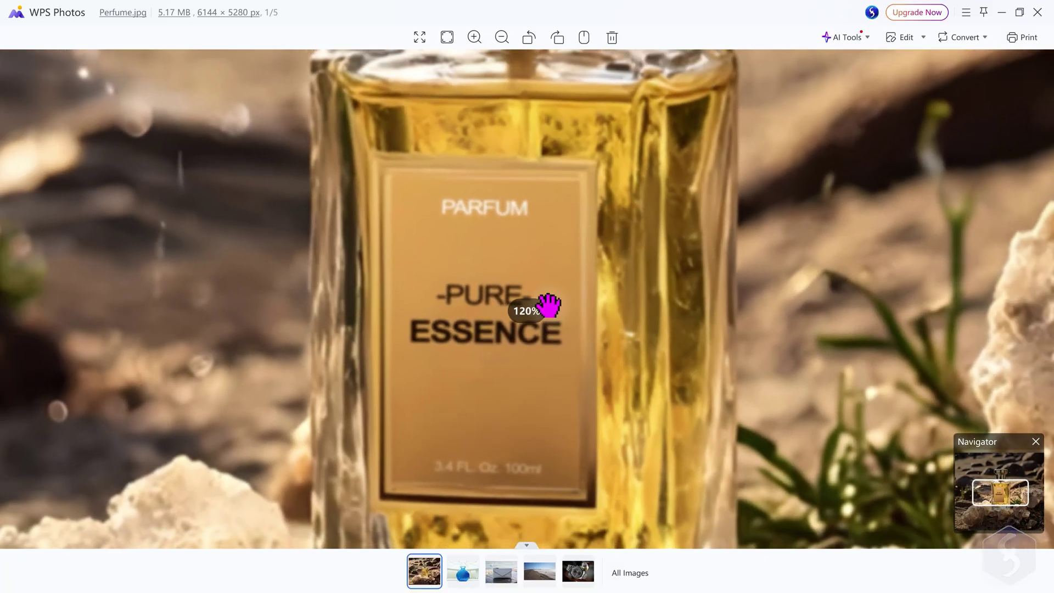
scroll(547, 306, down, 5)
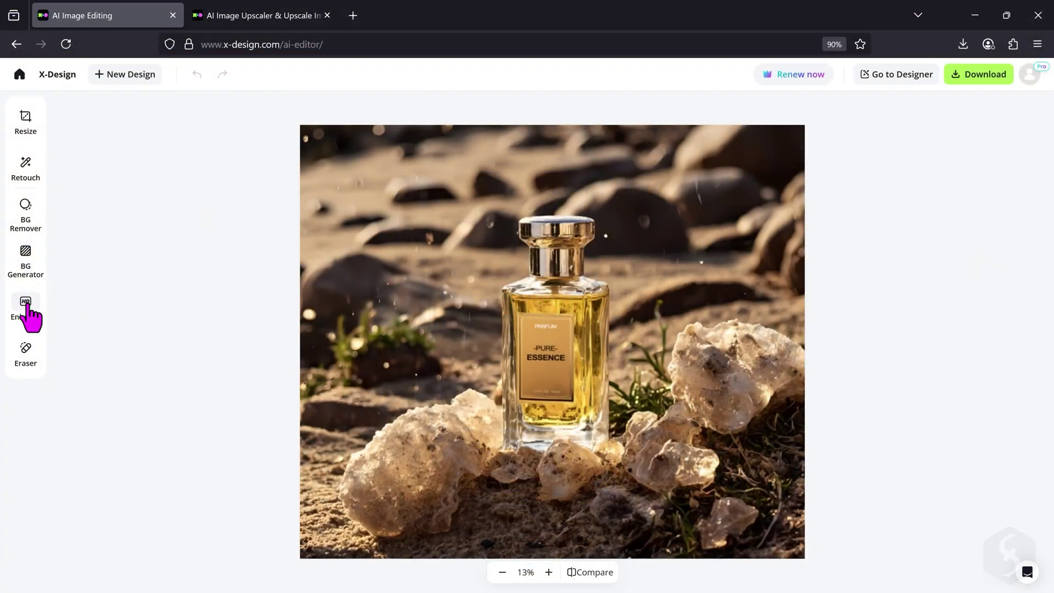
Step: Pick the Enhance tool with UHD quality and zoom in on the perfume bottle
click(26, 304)
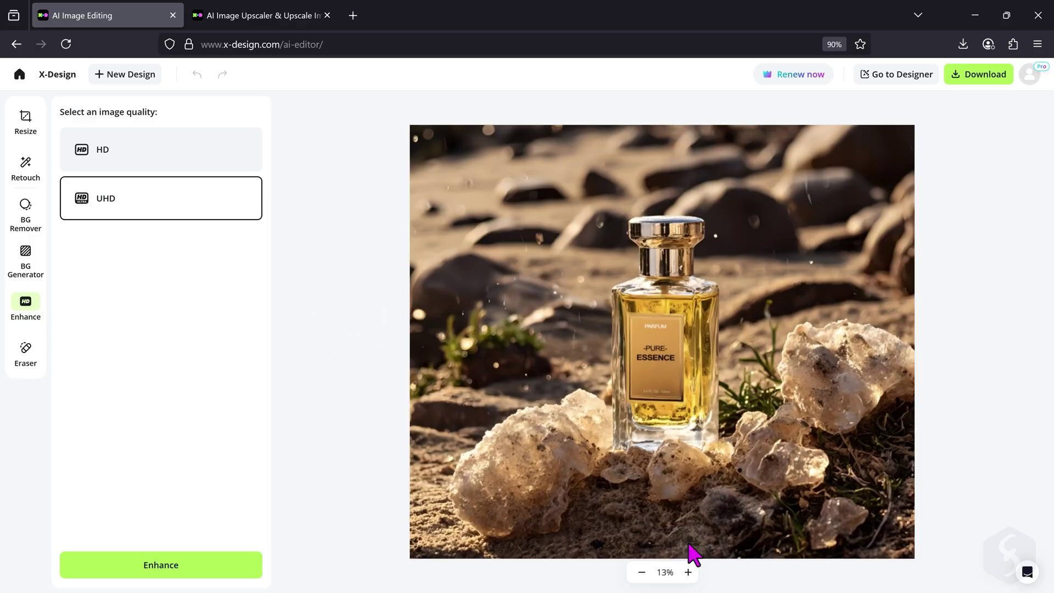
click(690, 573)
click(690, 572)
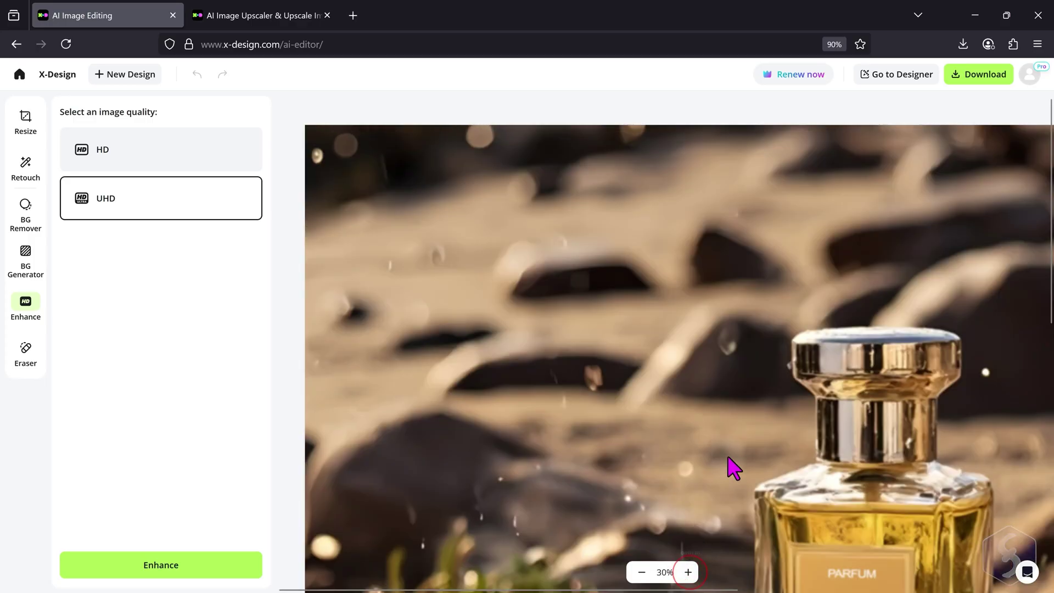
scroll(680, 415, down, 6)
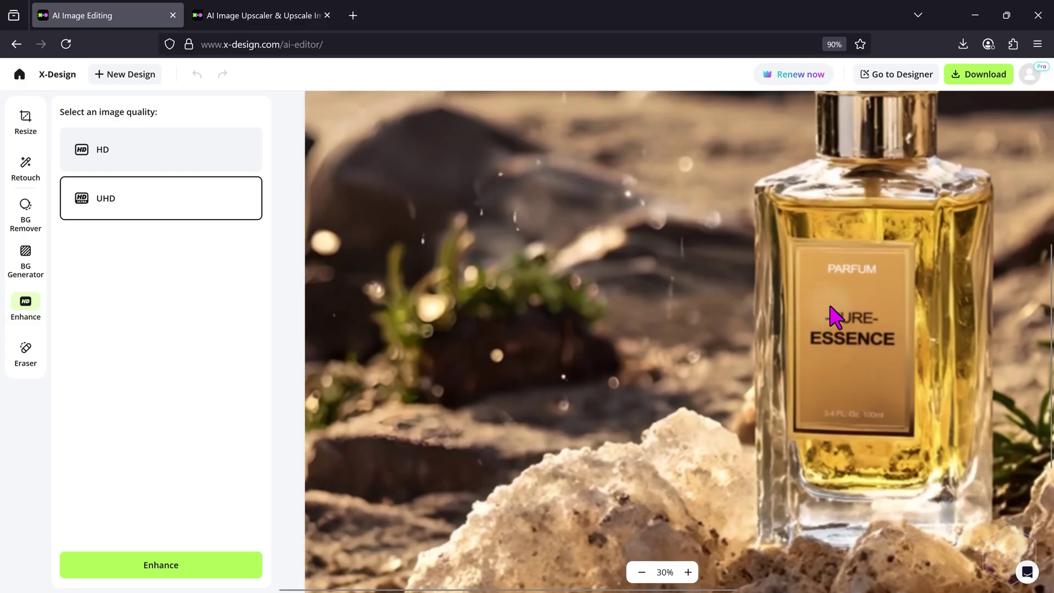
scroll(807, 343, down, 5)
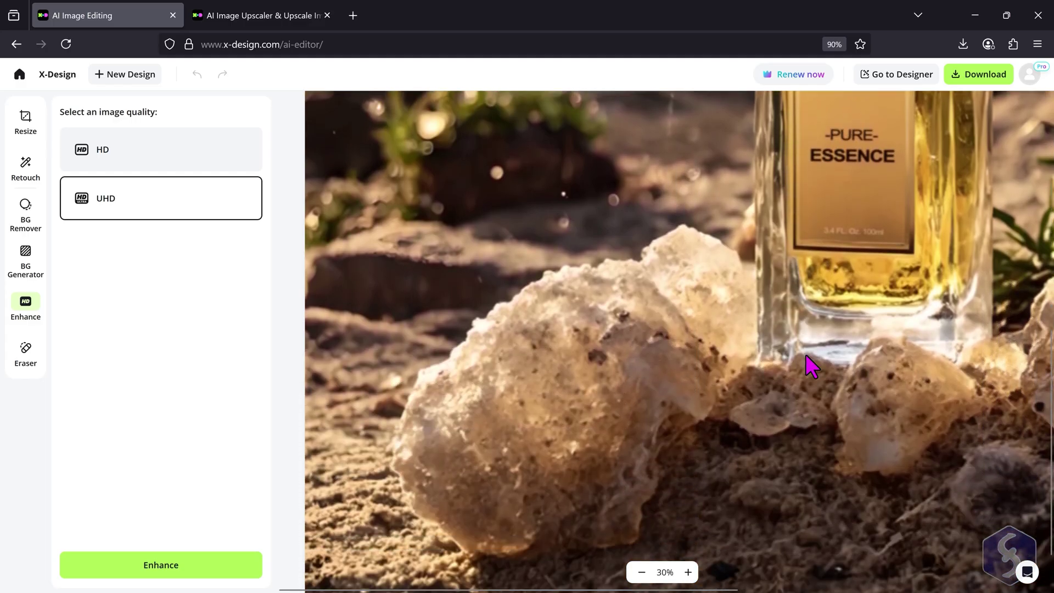
scroll(812, 363, up, 6)
scroll(807, 362, down, 5)
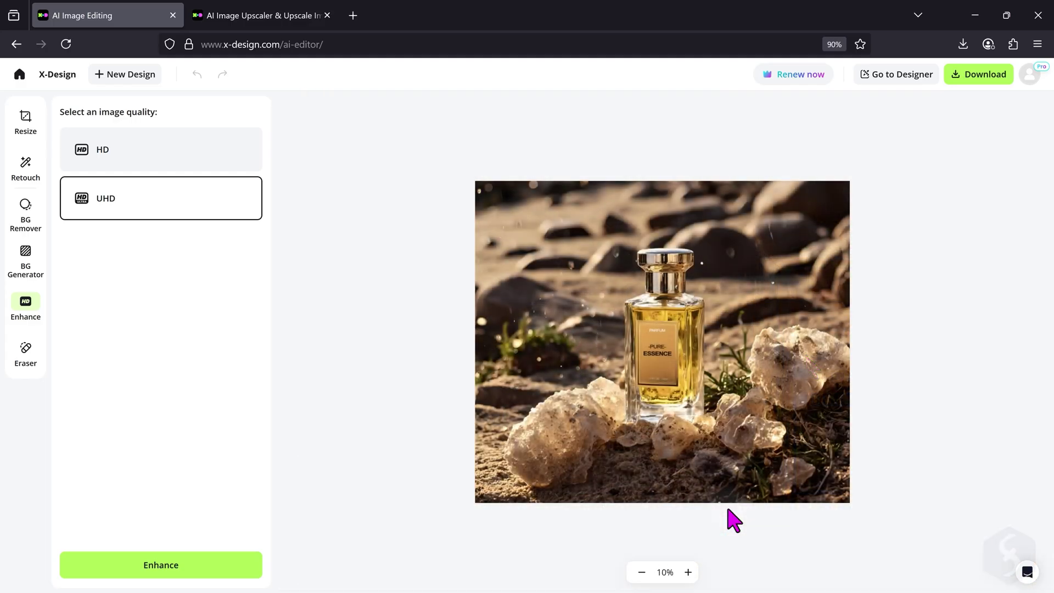
Step: Enhance the photo to a 5523×4746 UHD result and compare it against the original at 20% zoom
click(172, 566)
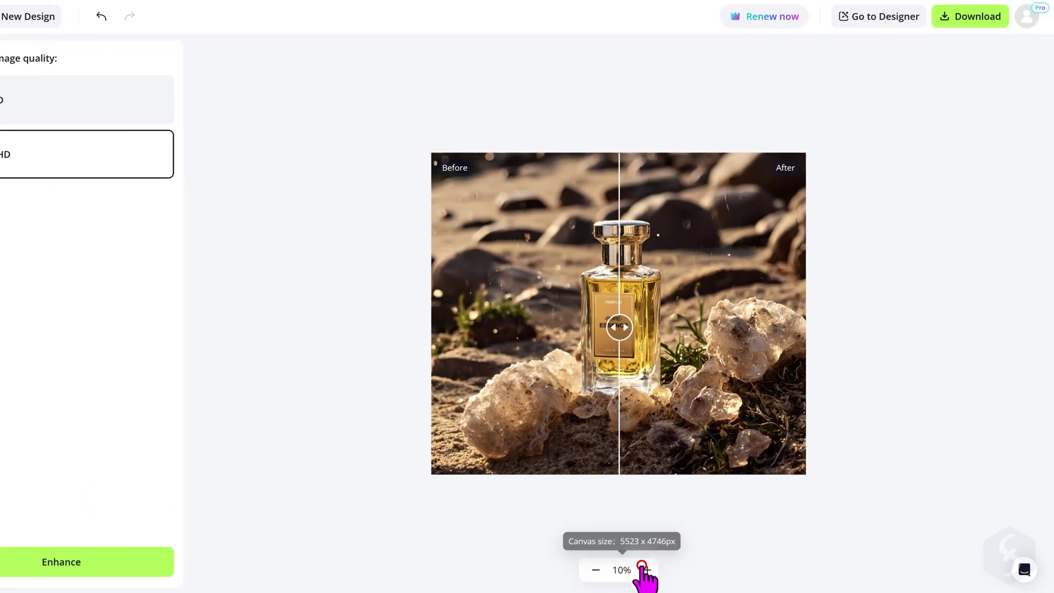
click(647, 570)
scroll(665, 377, down, 2)
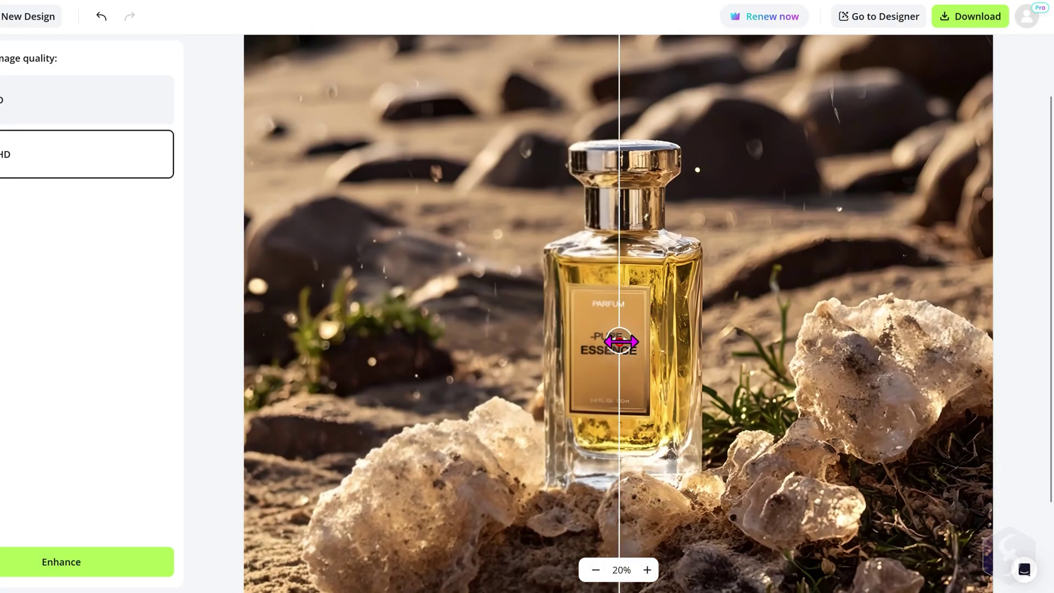
drag(620, 341, 458, 333)
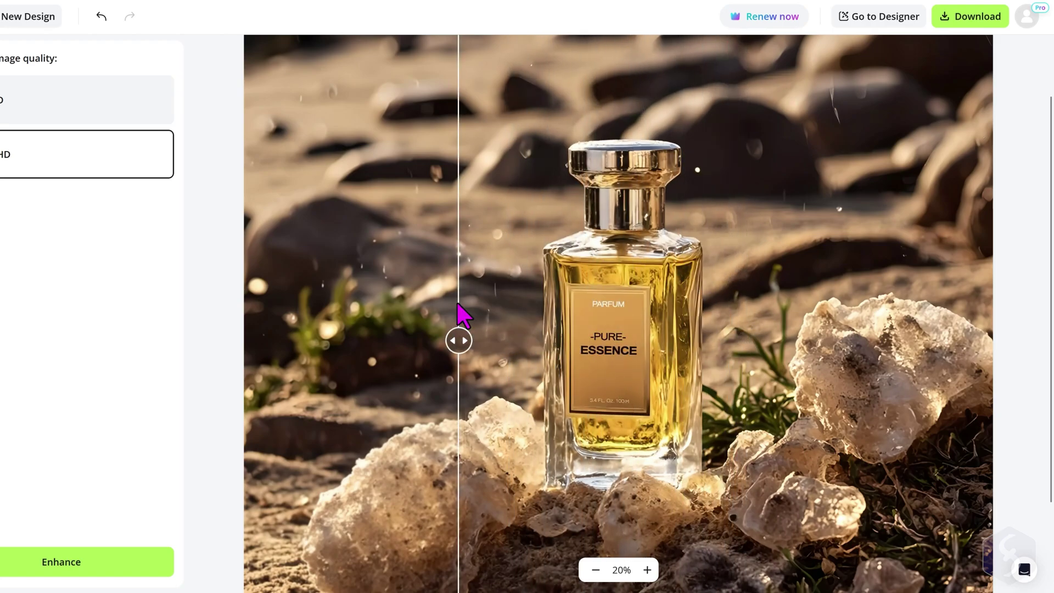
Step: Open the 5523×4746 download options and expand the PNG/JPG format list
click(978, 25)
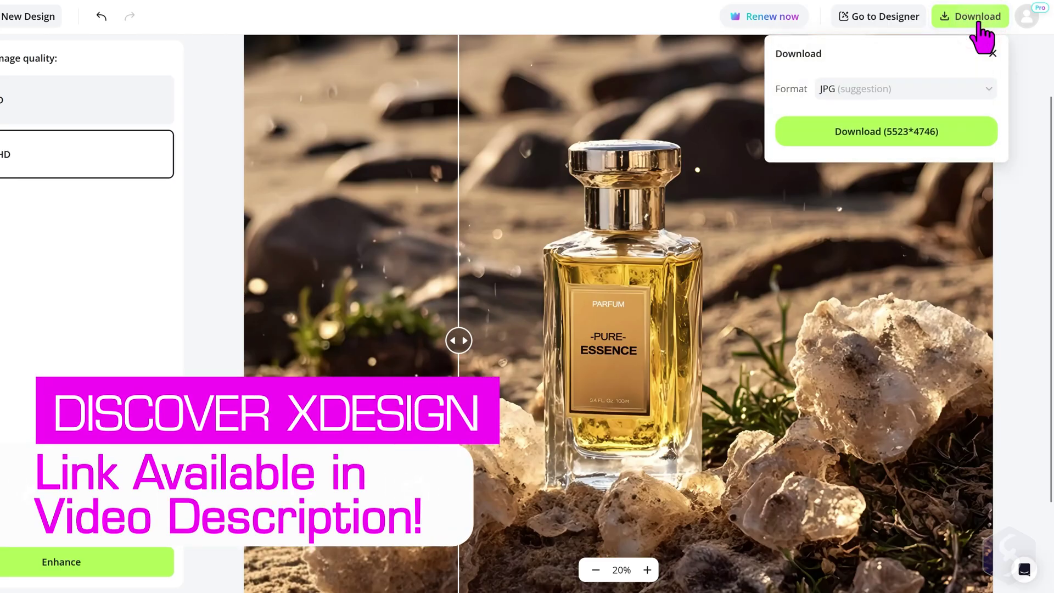
click(961, 90)
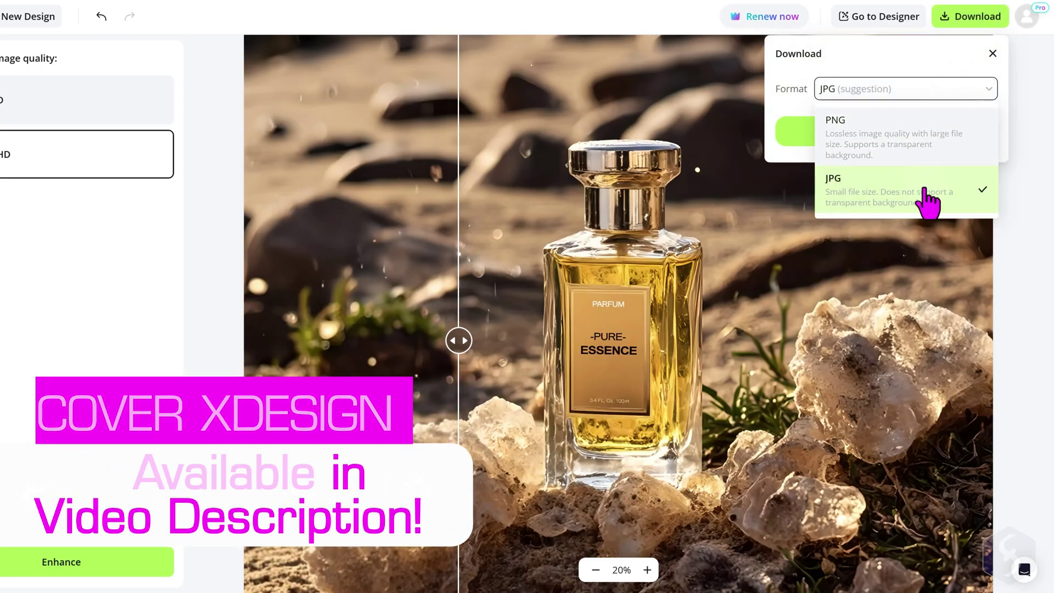